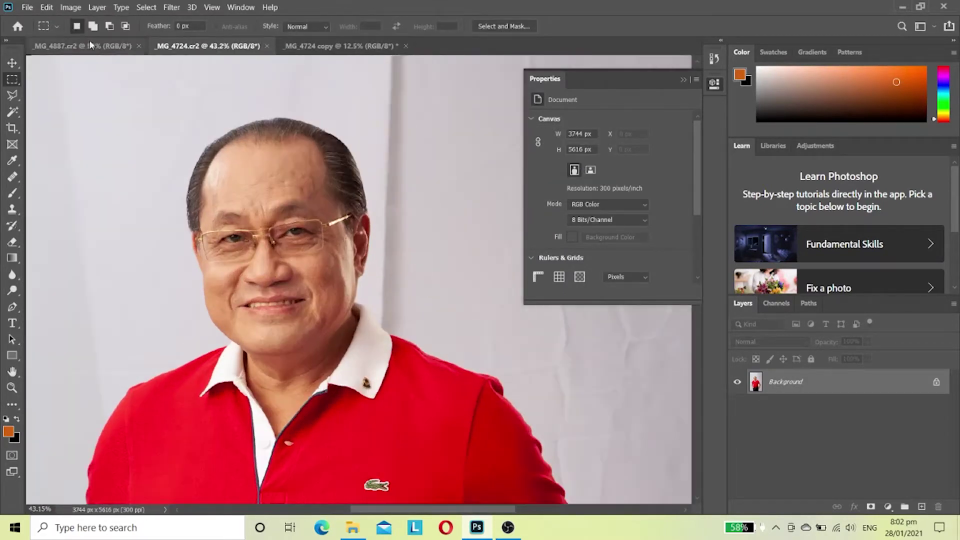
# - Bring the _MG_4887 portrait document to the front
pyautogui.click(90, 45)
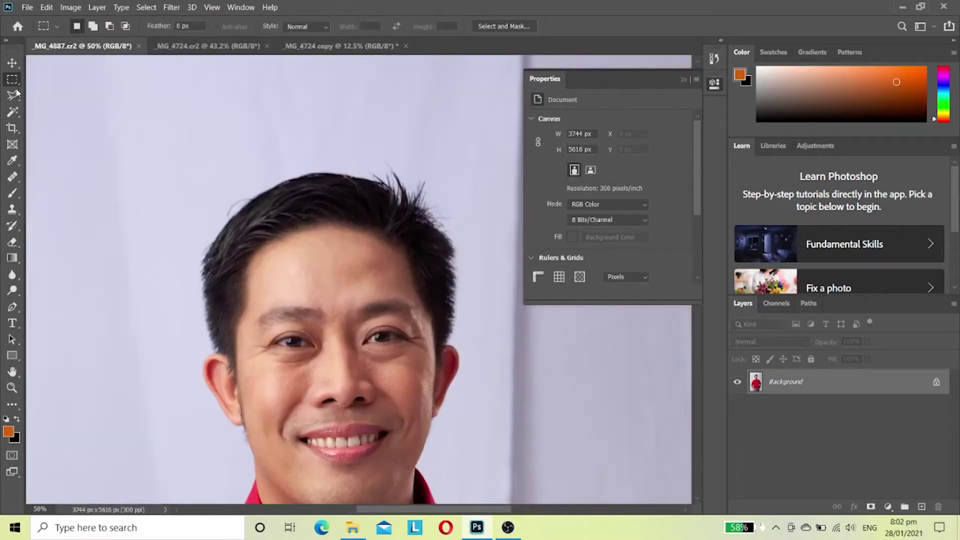
# - Draw a freehand Lasso selection around the face and hair on _MG_4887
pyautogui.press('l')
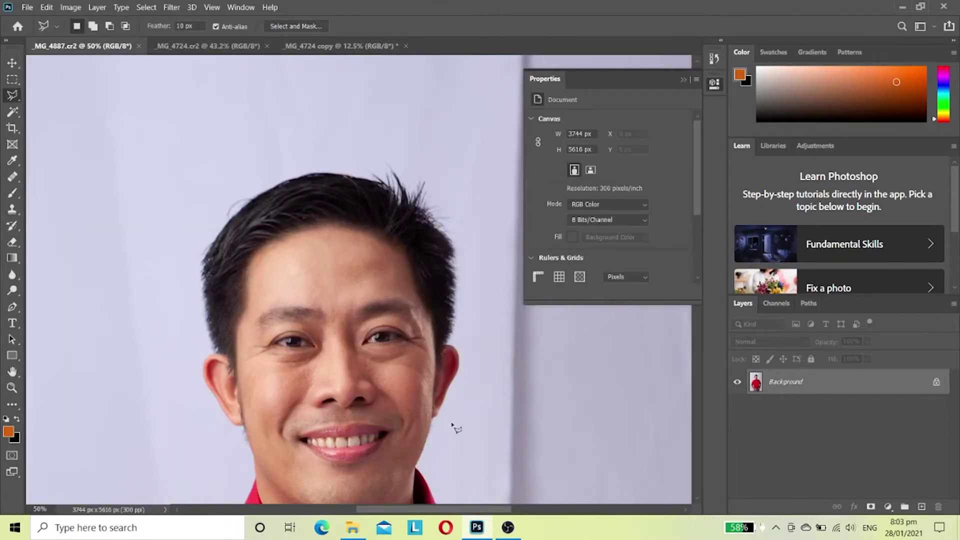
pyautogui.click(185, 141)
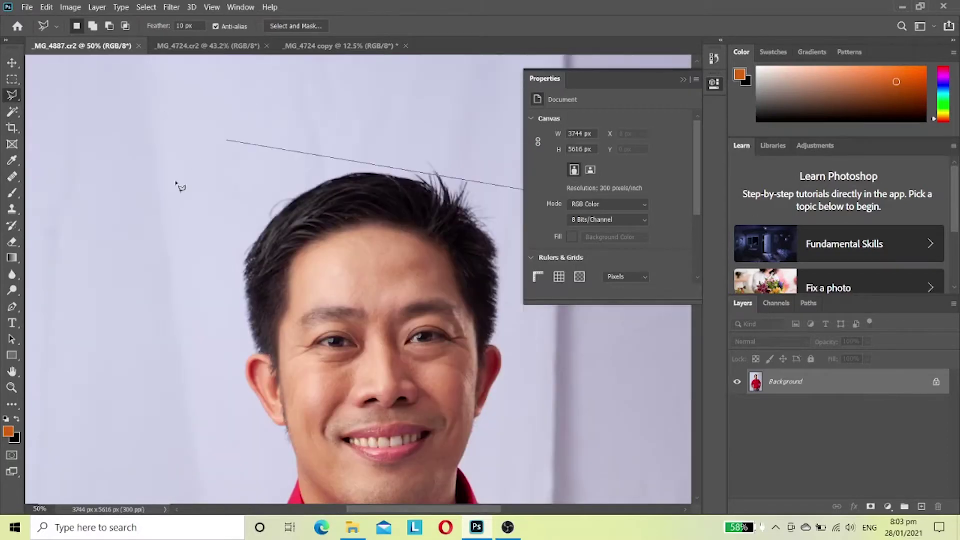
pyautogui.click(267, 102)
pyautogui.press('Escape')
pyautogui.scroll(2, 307, 172)
pyautogui.rightClick(12, 95)
pyautogui.click(61, 96)
pyautogui.moveTo(406, 246); pyautogui.dragTo(341, 186)
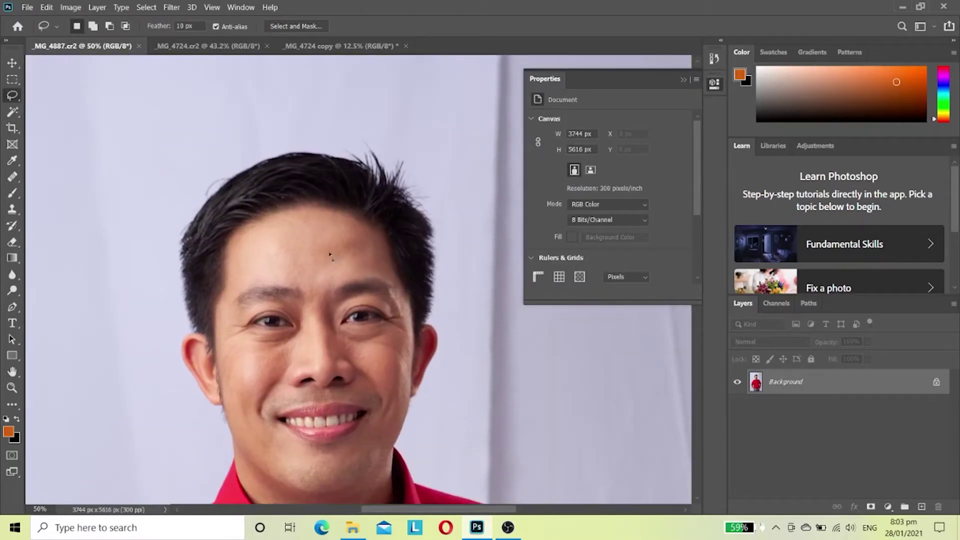
# - Copy the selected face and paste it into _MG_4724 as Layer 1
pyautogui.click(47, 7)
pyautogui.click(208, 45)
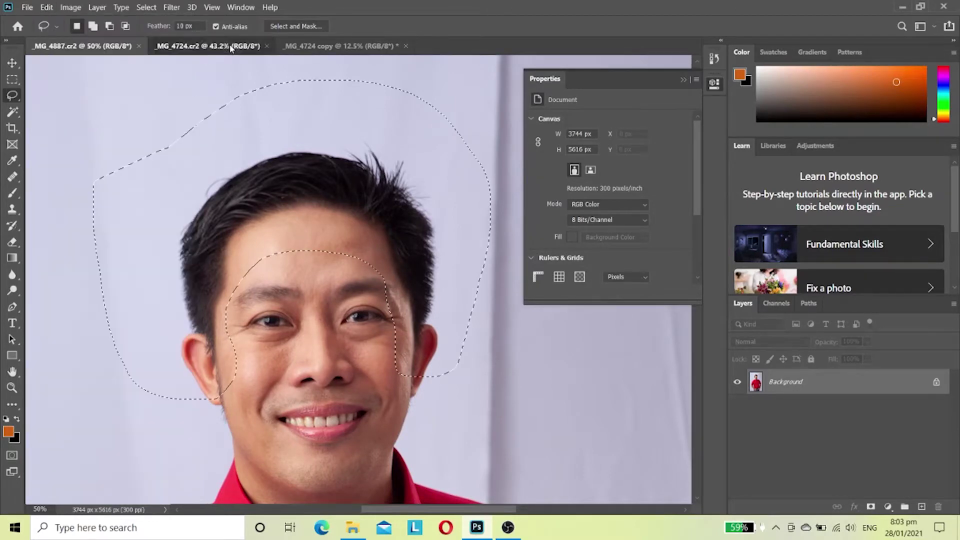
pyautogui.click(46, 7)
pyautogui.click(57, 111)
# - Move the pasted face over the man's head and add a clipped Photo Filter at 7% density
pyautogui.press('v')
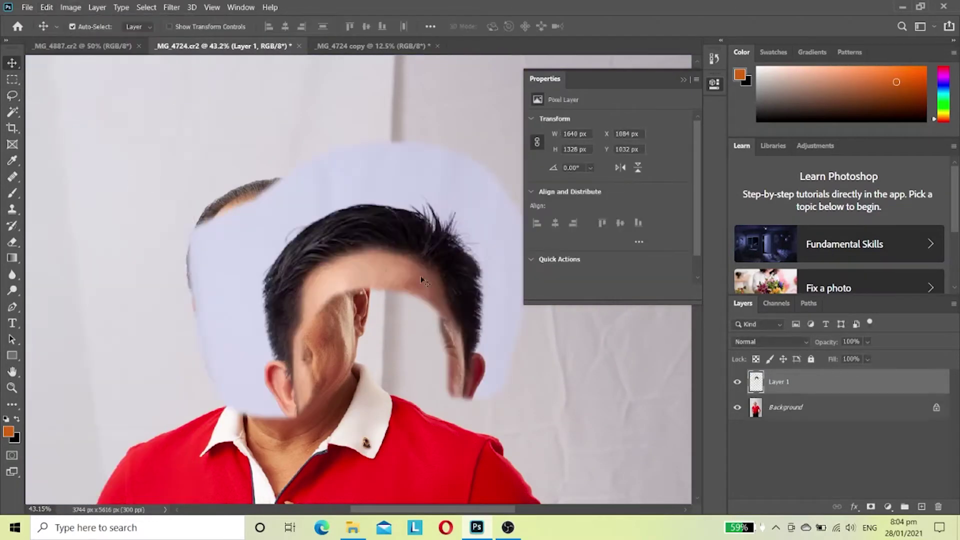
pyautogui.moveTo(235, 187); pyautogui.dragTo(329, 226)
pyautogui.click(887, 507)
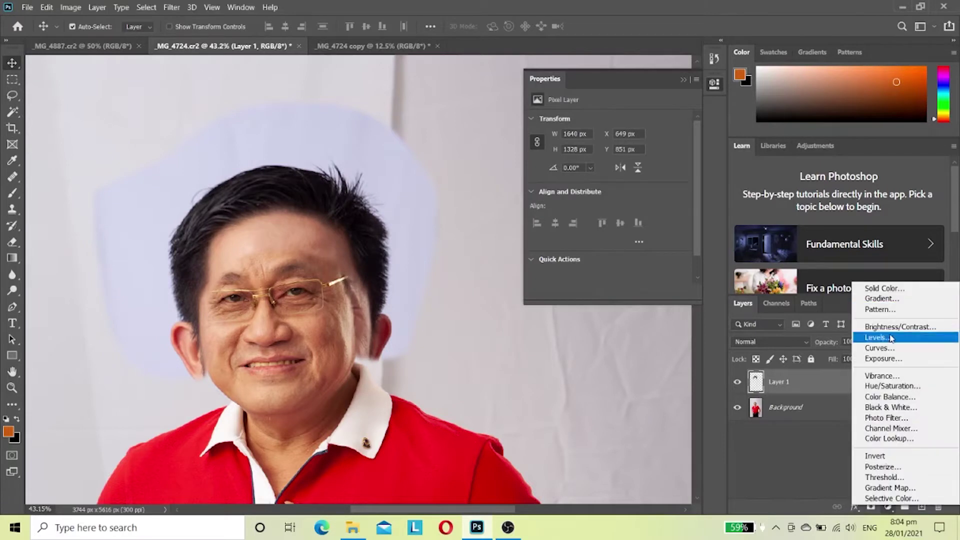
pyautogui.click(880, 417)
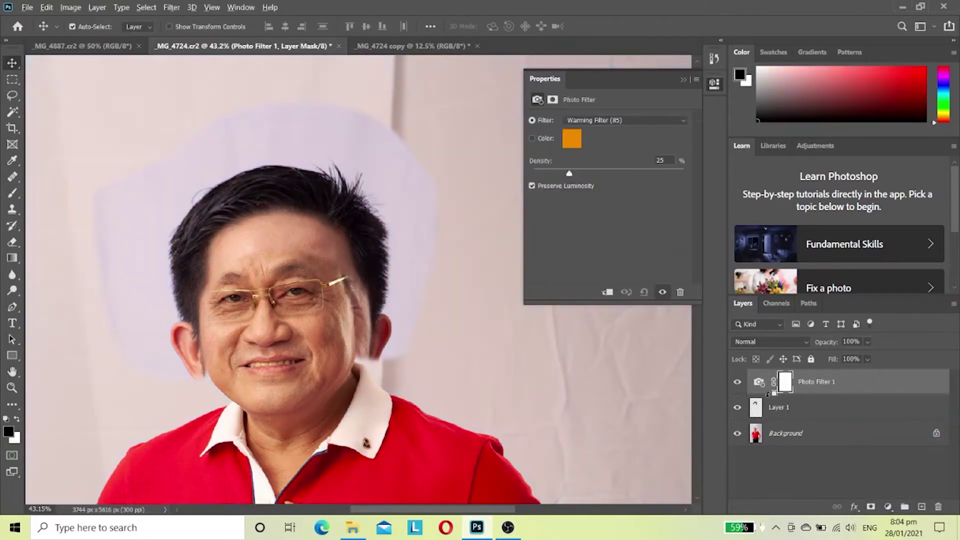
pyautogui.keyDown('alt'); pyautogui.click(768, 394); pyautogui.keyUp('alt')
pyautogui.moveTo(569, 173); pyautogui.dragTo(542, 174)
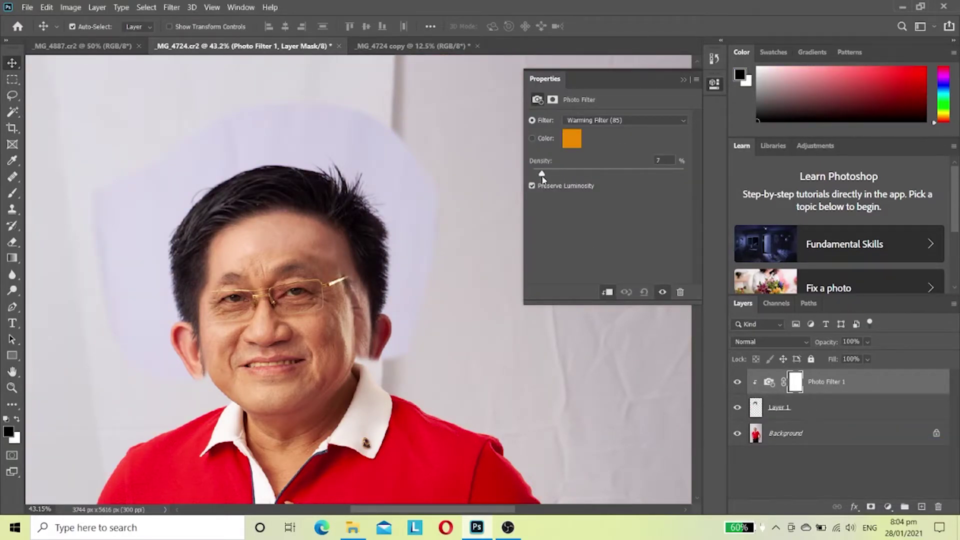
# - Try the Deep Blue and Deep Red photo filters, then discard the Photo Filter layer
pyautogui.click(625, 120)
pyautogui.click(620, 300)
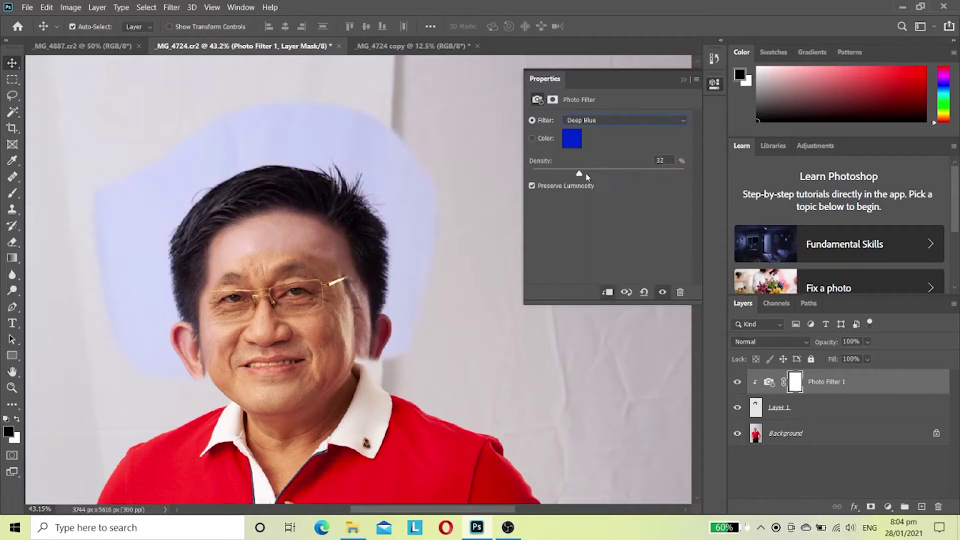
pyautogui.click(625, 120)
pyautogui.click(620, 289)
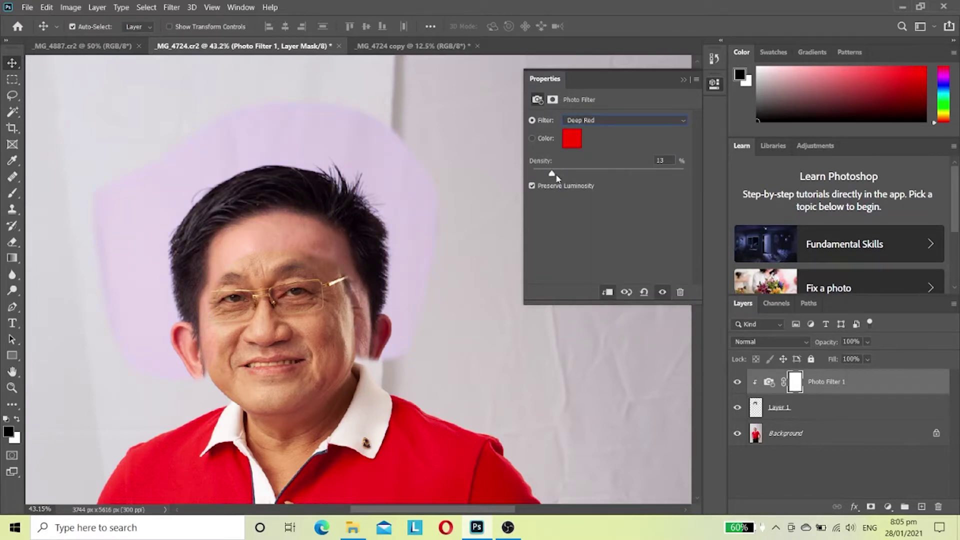
pyautogui.moveTo(845, 386); pyautogui.dragTo(938, 507)
# - Add a Channel Mixer adjustment, lowering red and blue contributions in the red channel
pyautogui.click(888, 507)
pyautogui.click(875, 429)
pyautogui.moveTo(608, 230)
pyautogui.mouseDown()
pyautogui.moveTo(594, 229)
pyautogui.moveTo(607, 232)
pyautogui.mouseUp()
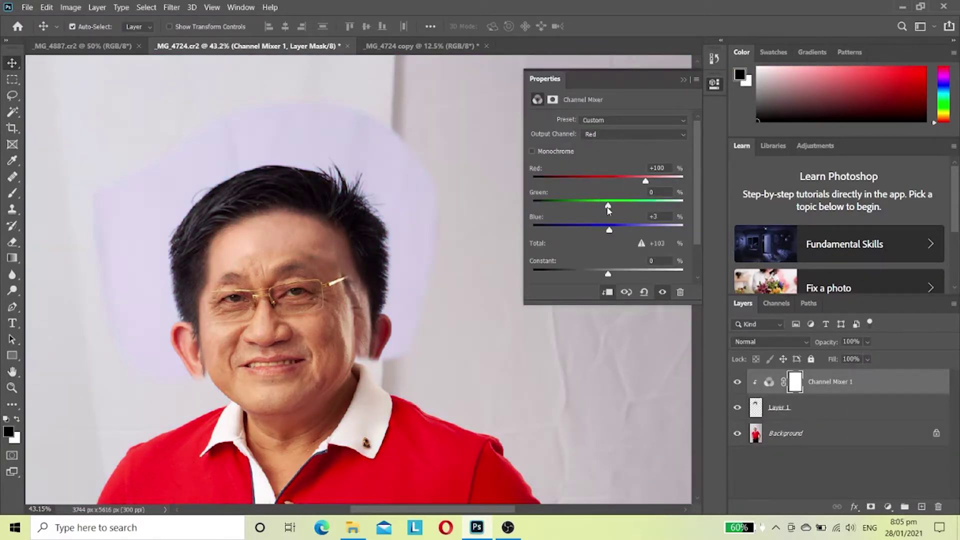
pyautogui.moveTo(647, 181); pyautogui.dragTo(618, 181)
pyautogui.click(634, 134)
pyautogui.click(593, 161)
pyautogui.click(644, 292)
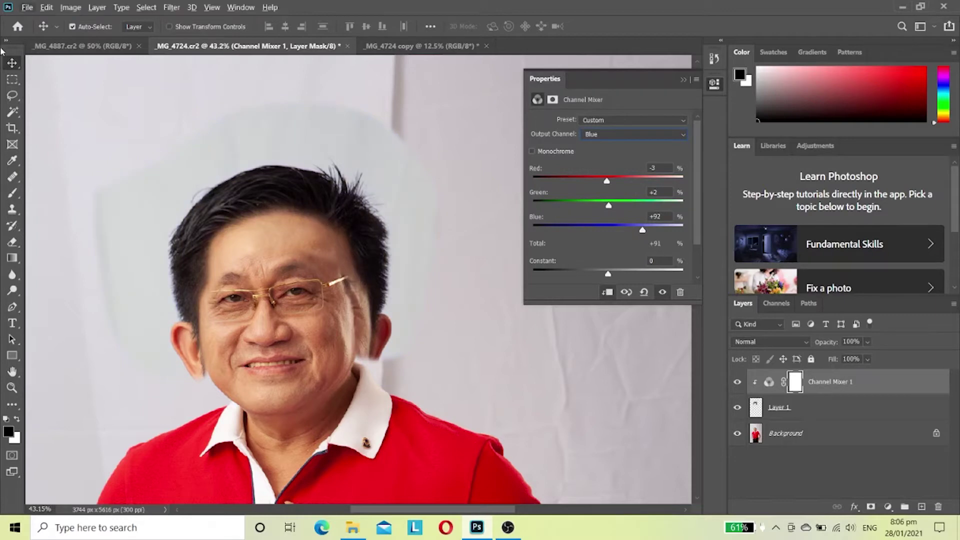
pyautogui.scroll(-2, 270, 283)
# - Add a Curves adjustment to the face, dragging the white point left to brighten it
pyautogui.click(850, 407)
pyautogui.click(888, 507)
pyautogui.click(870, 339)
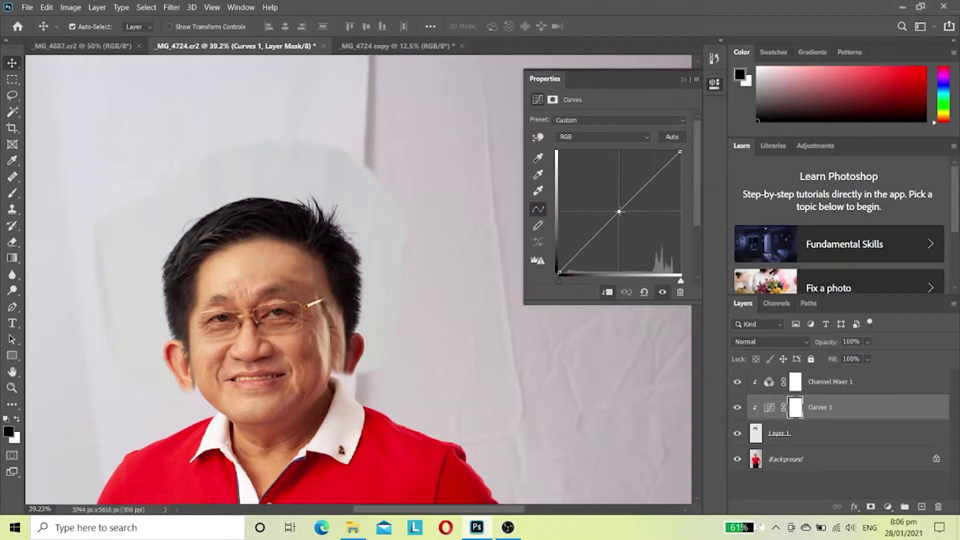
pyautogui.moveTo(682, 151); pyautogui.dragTo(675, 151)
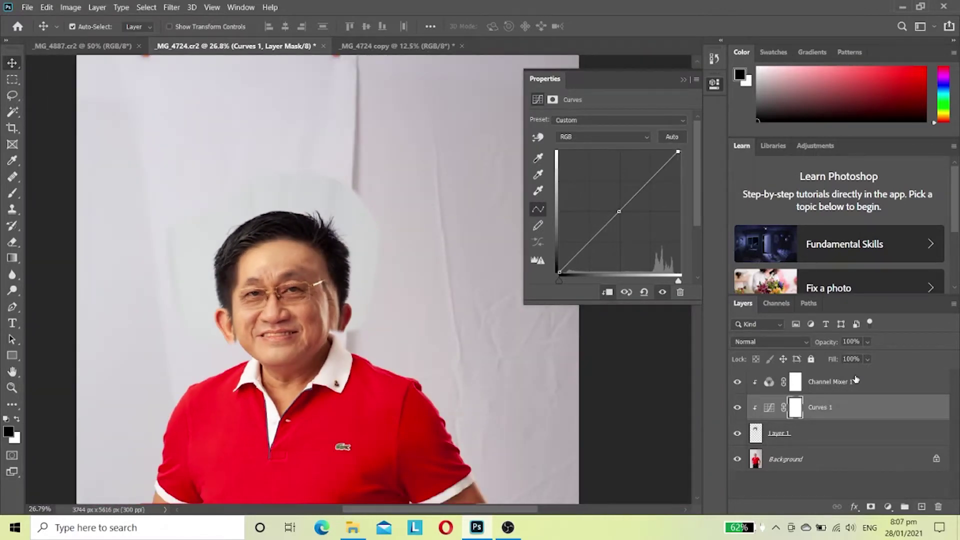
pyautogui.keyDown('shift'); pyautogui.click(823, 436); pyautogui.keyUp('shift')
pyautogui.rightClick(823, 436)
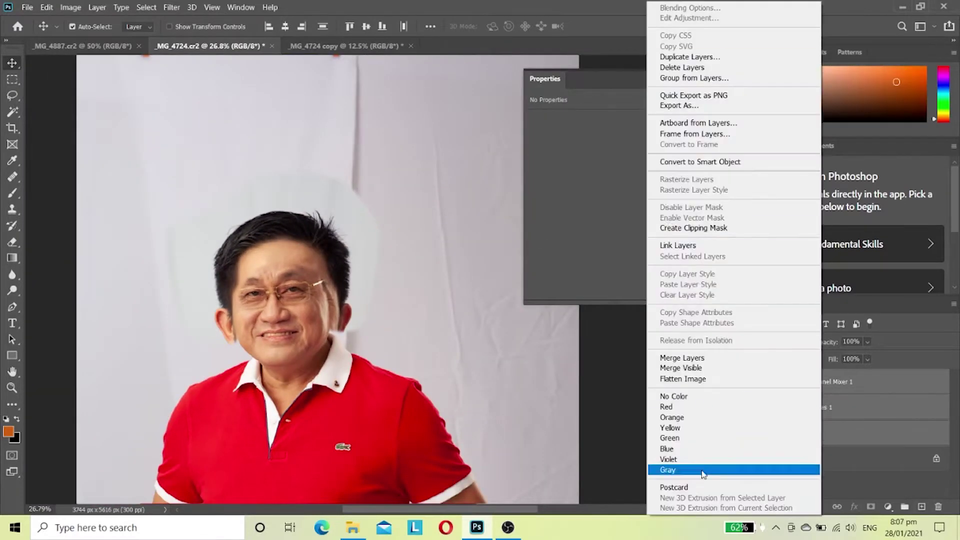
# - Merge the face with its adjustments, scale it to about 82%, and shift it onto the head
pyautogui.click(706, 359)
pyautogui.click(46, 7)
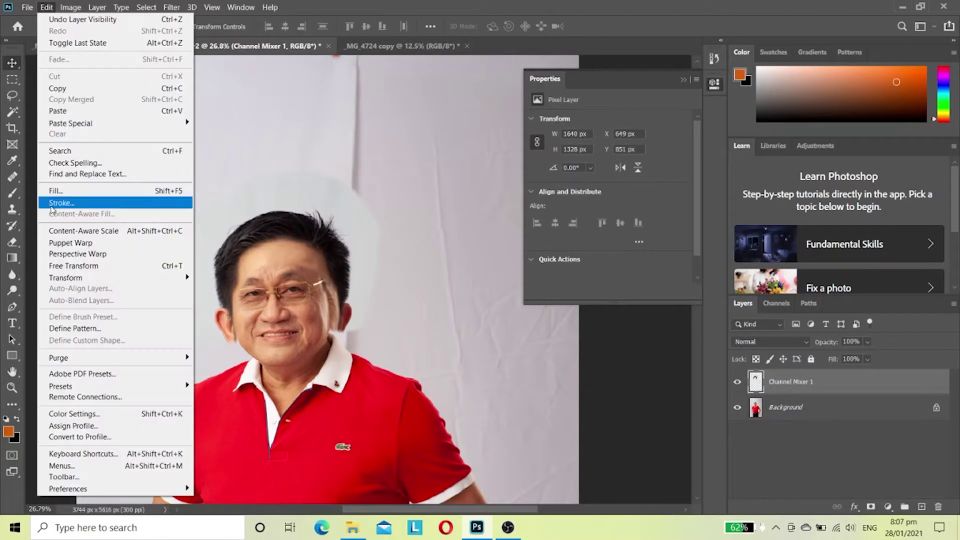
pyautogui.click(65, 258)
pyautogui.moveTo(383, 346); pyautogui.dragTo(345, 320)
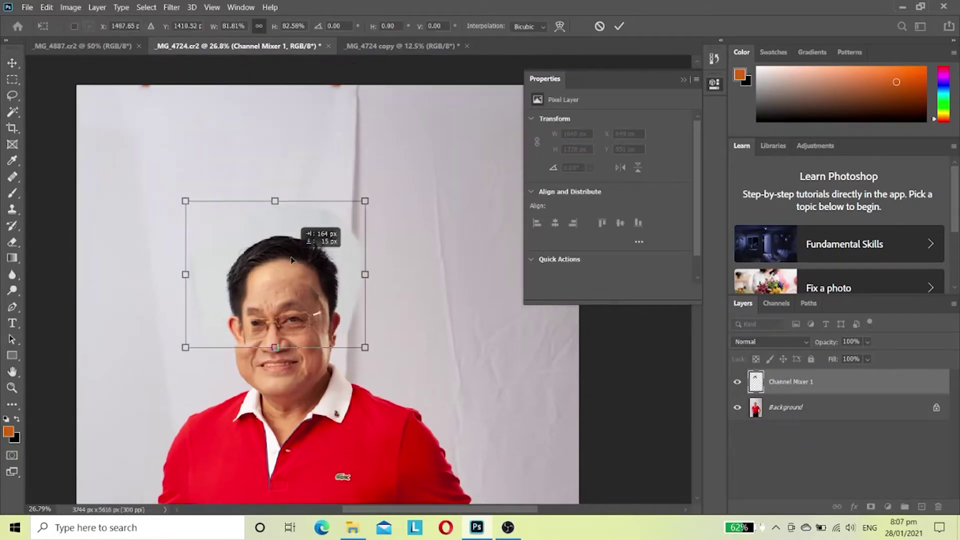
pyautogui.scroll(3, 326, 337)
pyautogui.press('Return')
pyautogui.moveTo(257, 160); pyautogui.dragTo(199, 230)
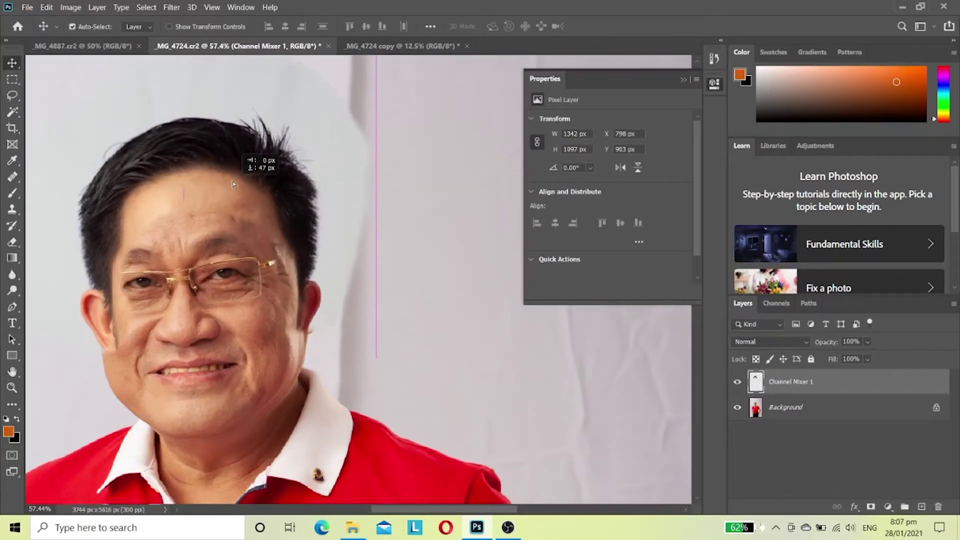
# - Re-scale the face to about 107%, nudge it into place, and fade it briefly to check alignment
pyautogui.click(47, 7)
pyautogui.click(65, 257)
pyautogui.scroll(-2, 175, 200)
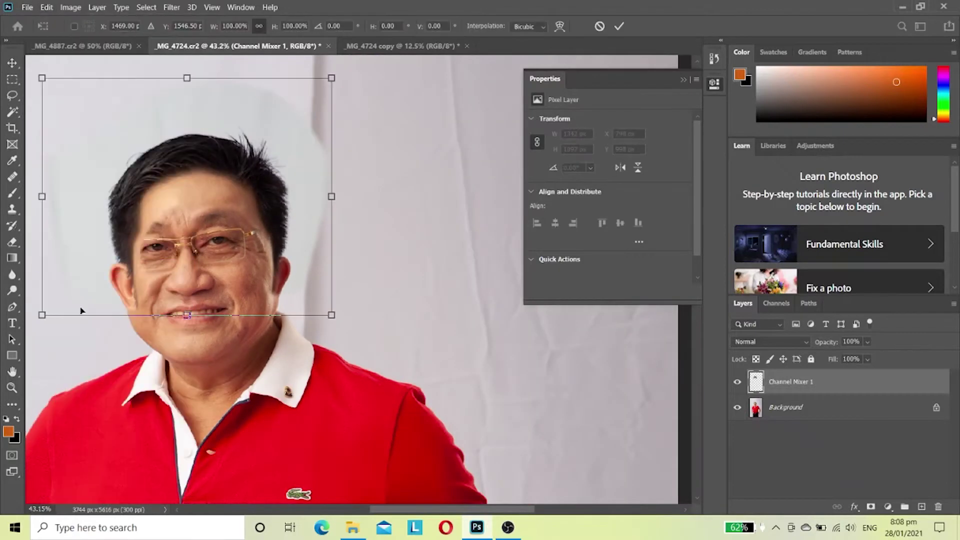
pyautogui.moveTo(243, 185); pyautogui.dragTo(256, 196)
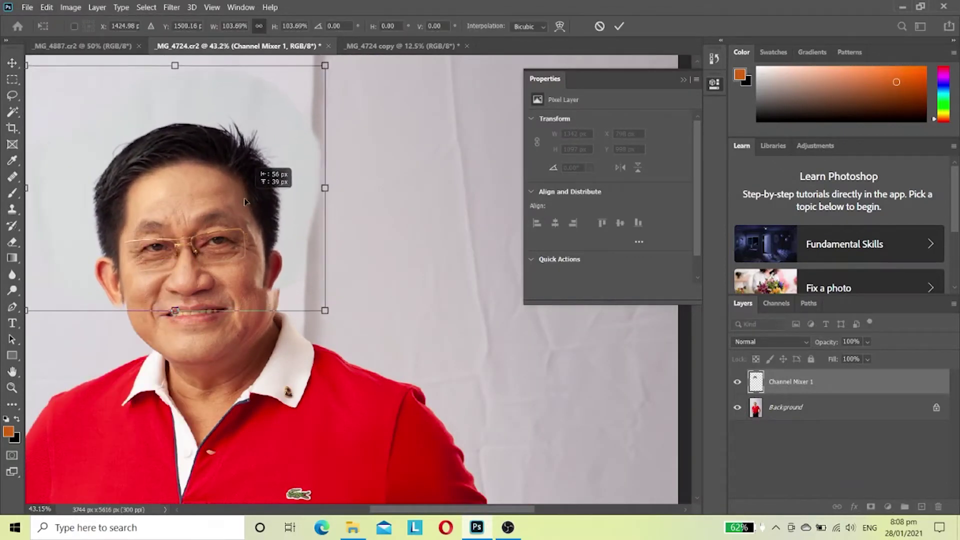
pyautogui.scroll(-2, 316, 322)
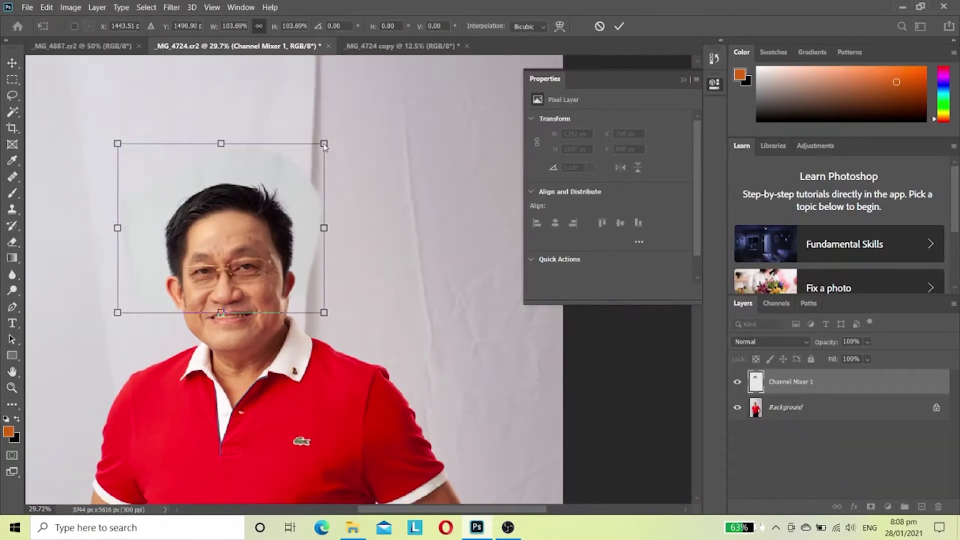
pyautogui.moveTo(327, 138); pyautogui.dragTo(334, 132)
pyautogui.moveTo(279, 181); pyautogui.dragTo(274, 181)
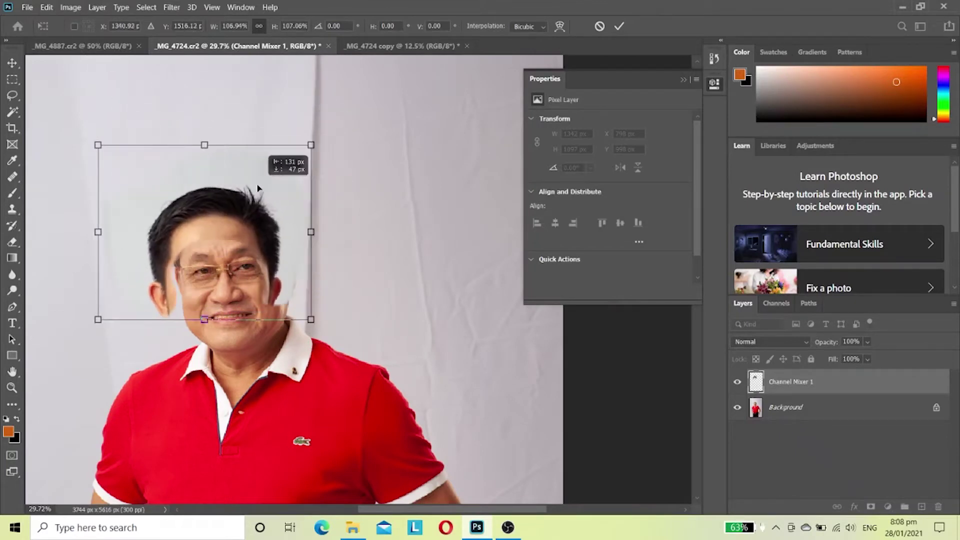
pyautogui.click(47, 7)
pyautogui.press('Return')
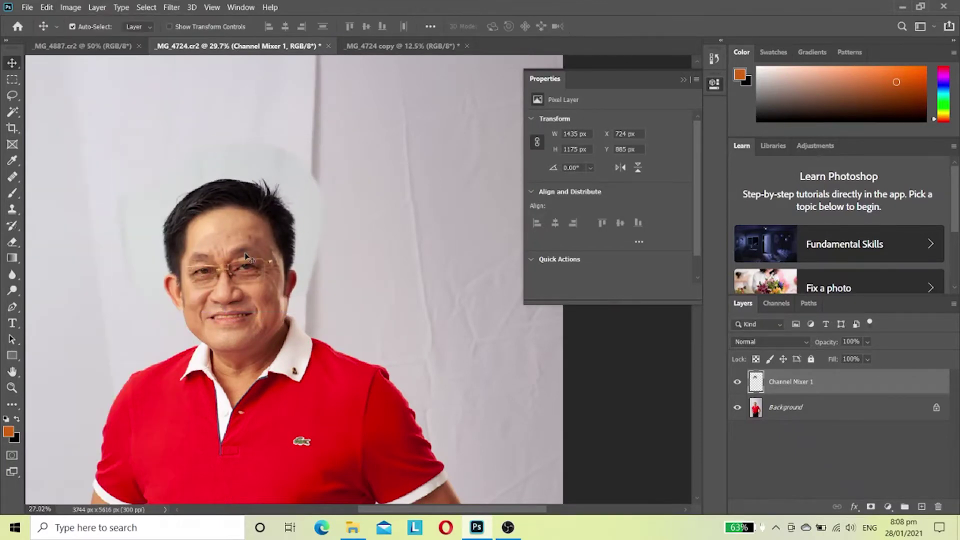
pyautogui.scroll(3, 217, 255)
pyautogui.moveTo(867, 359)
pyautogui.mouseDown()
pyautogui.moveTo(851, 375)
pyautogui.moveTo(931, 367)
pyautogui.mouseUp()
pyautogui.scroll(2, 75, 230)
pyautogui.click(46, 7)
pyautogui.moveTo(66, 278)
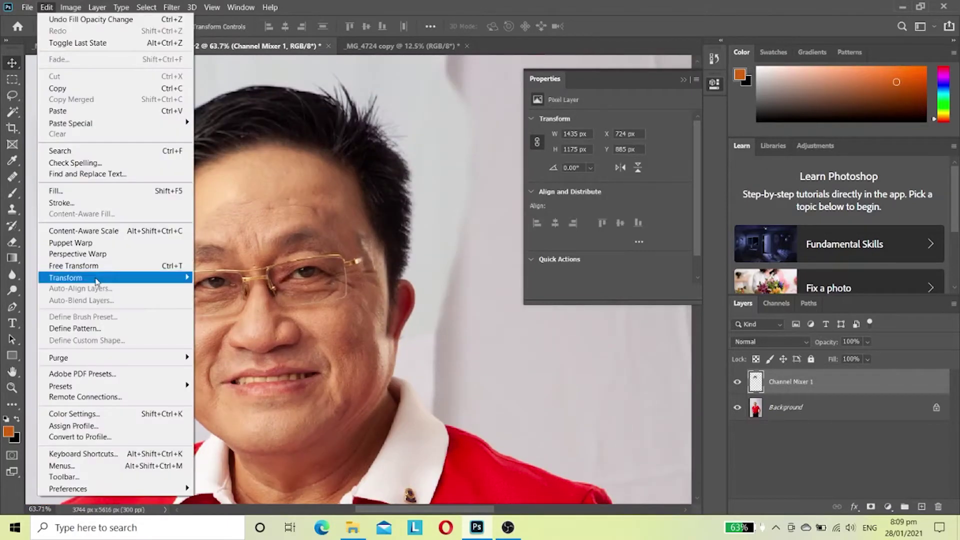
# - Warp the face's left side inward, apply it, and shift the face 25 px right
pyautogui.click(213, 356)
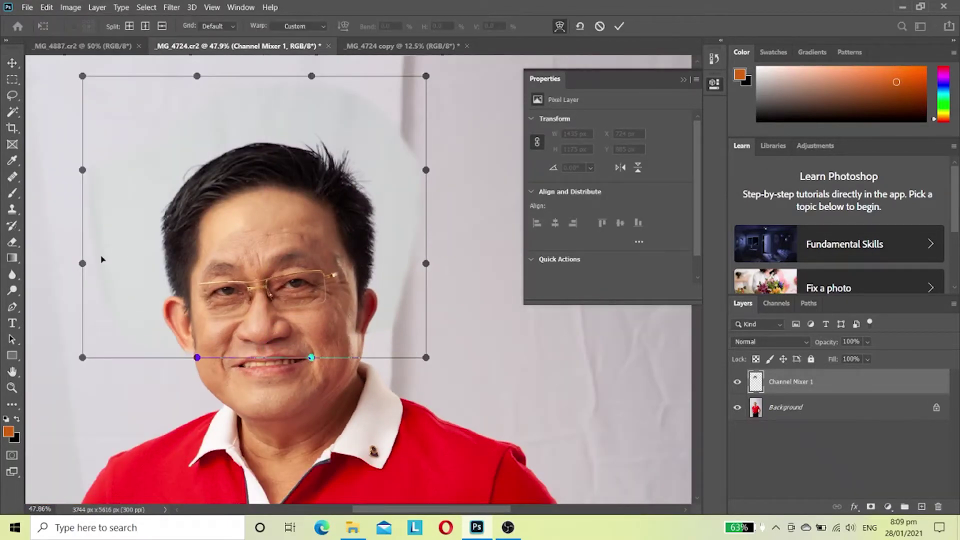
pyautogui.moveTo(83, 263); pyautogui.dragTo(89, 265)
pyautogui.click(47, 7)
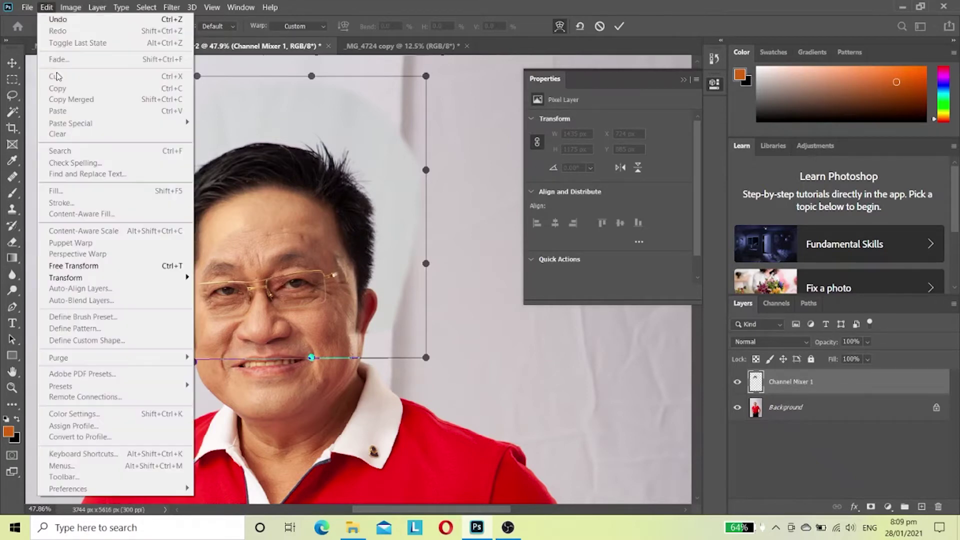
pyautogui.press('Return')
pyautogui.moveTo(221, 210); pyautogui.dragTo(225, 209)
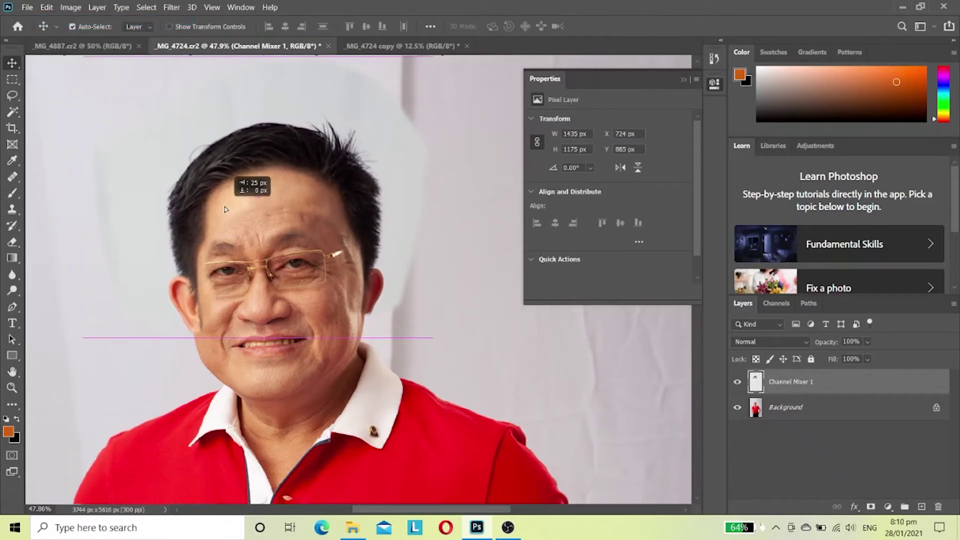
# - Warp the face again, bending both left and right sides inward, and apply it
pyautogui.click(47, 7)
pyautogui.moveTo(66, 277)
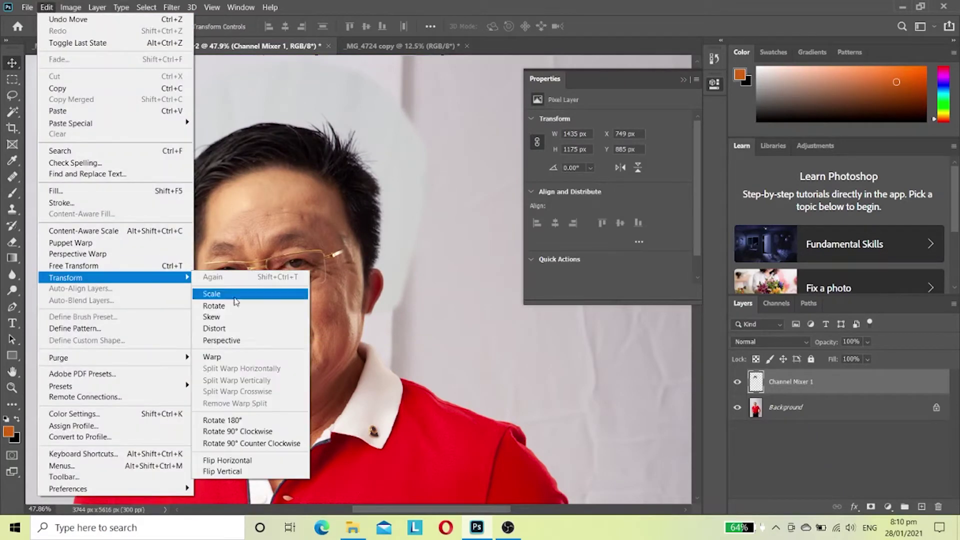
pyautogui.click(220, 353)
pyautogui.moveTo(428, 151); pyautogui.dragTo(416, 158)
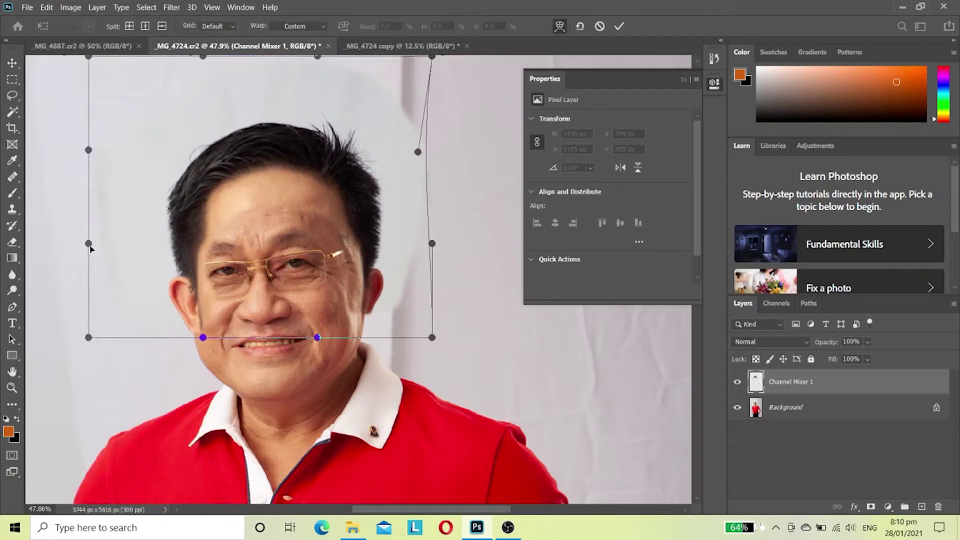
pyautogui.moveTo(89, 244); pyautogui.dragTo(97, 238)
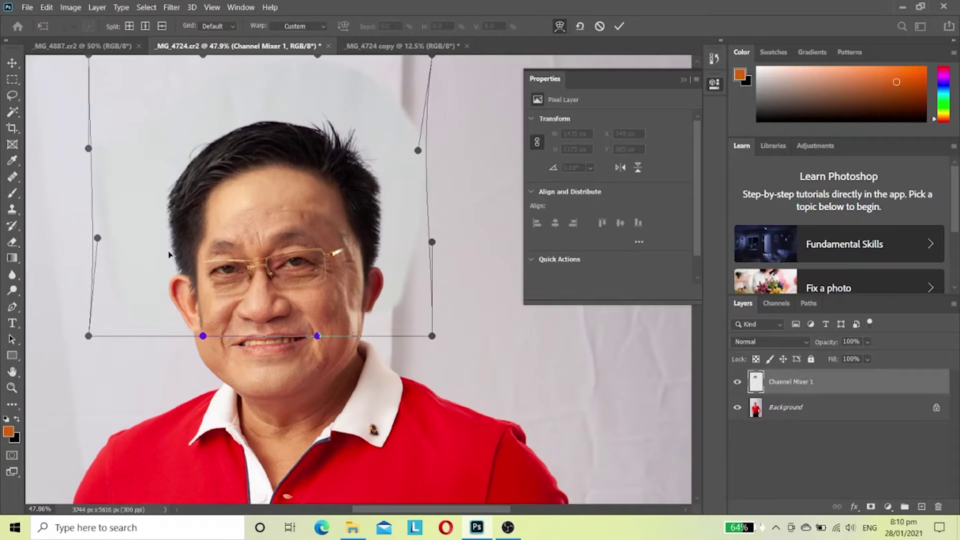
pyautogui.scroll(-1, 181, 252)
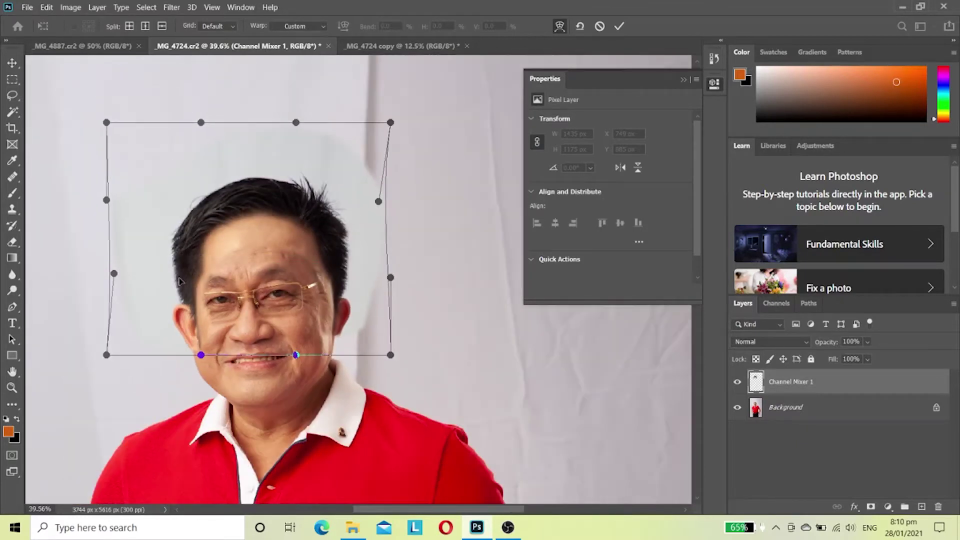
pyautogui.press('Return')
pyautogui.click(47, 7)
pyautogui.press('Escape')
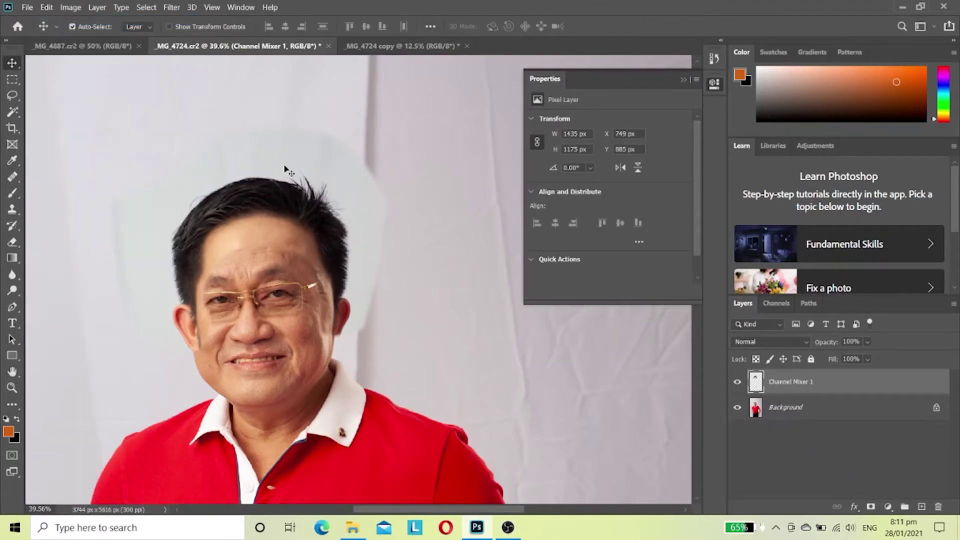
pyautogui.scroll(1, 254, 298)
pyautogui.scroll(1, 254, 299)
# - Nudge the pasted head right and up, then attempt Puppet Warp and dismiss the memory error
pyautogui.moveTo(254, 298)
pyautogui.mouseDown()
pyautogui.moveTo(291, 191)
pyautogui.moveTo(308, 176)
pyautogui.moveTo(311, 183)
pyautogui.moveTo(257, 192)
pyautogui.mouseUp()
pyautogui.scroll(-2, 311, 183)
pyautogui.scroll(-1, 254, 192)
pyautogui.scroll(3, 256, 191)
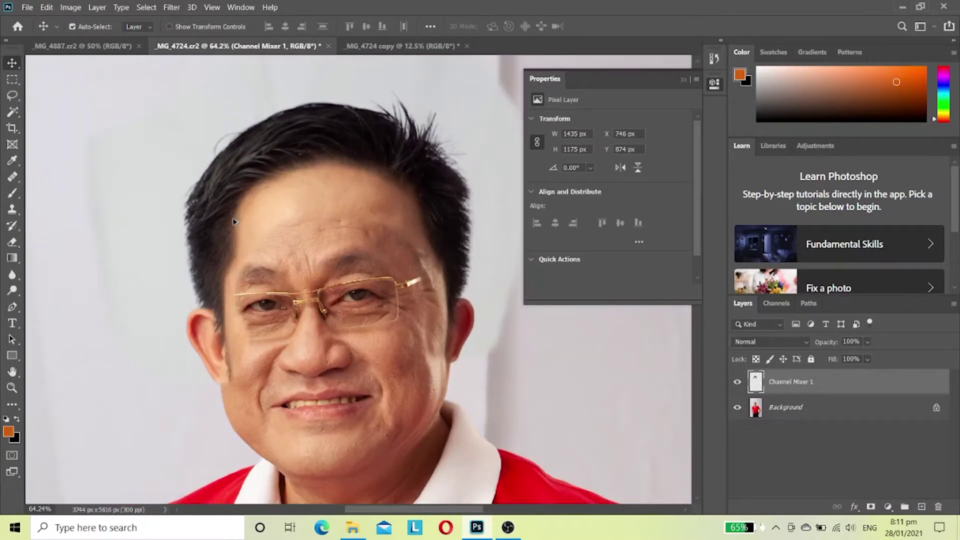
pyautogui.click(47, 7)
pyautogui.click(71, 243)
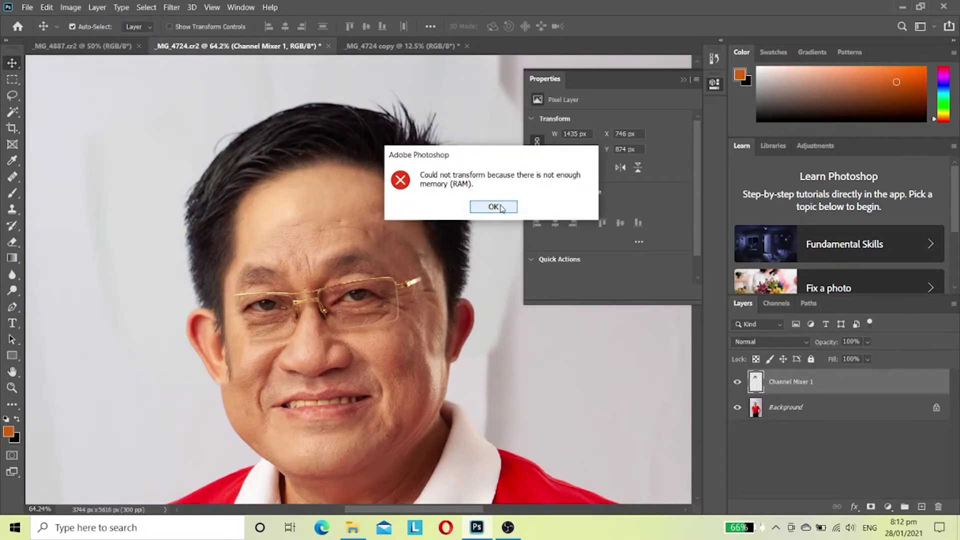
pyautogui.click(494, 207)
# - Add a layer mask to the head and brush it to blend the cheek and ear
pyautogui.click(870, 507)
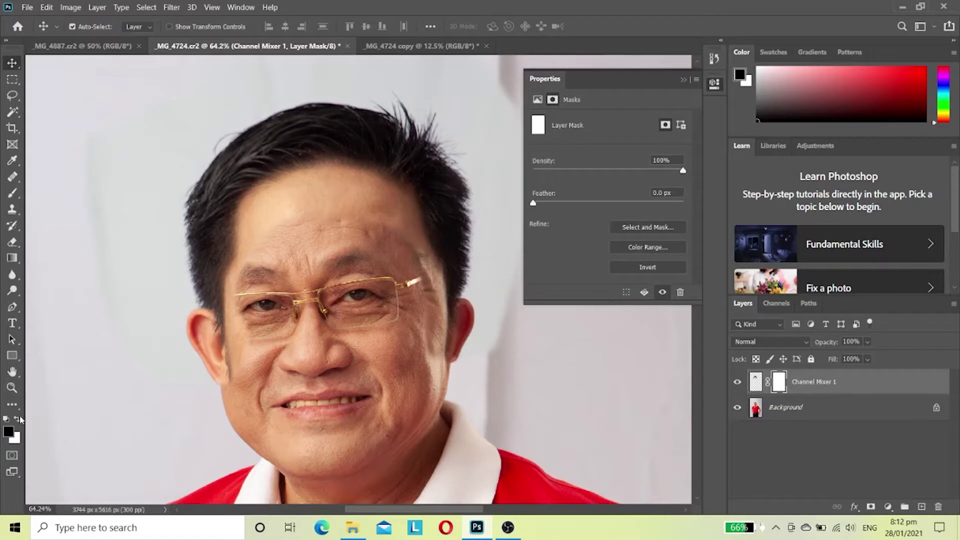
pyautogui.scroll(2, 274, 348)
pyautogui.press('b')
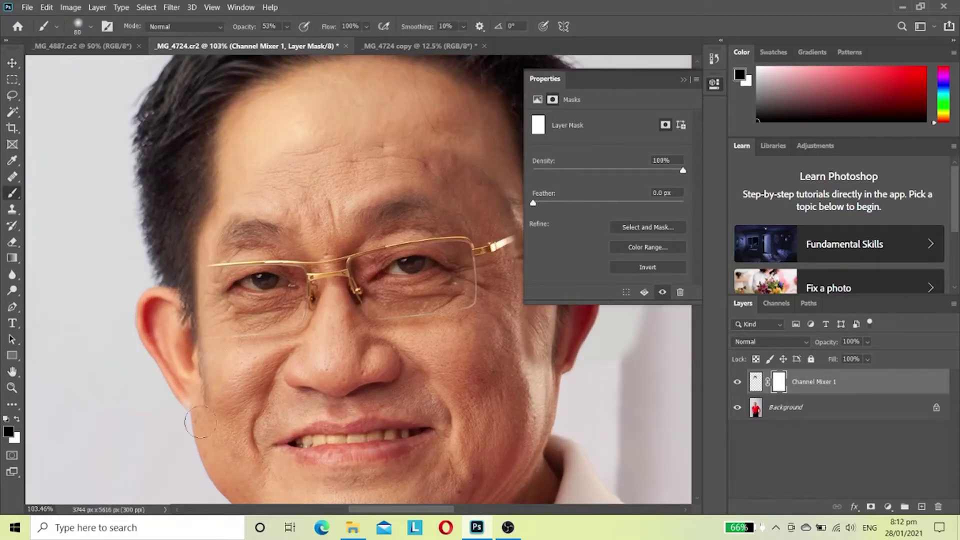
pyautogui.moveTo(225, 383); pyautogui.dragTo(167, 393)
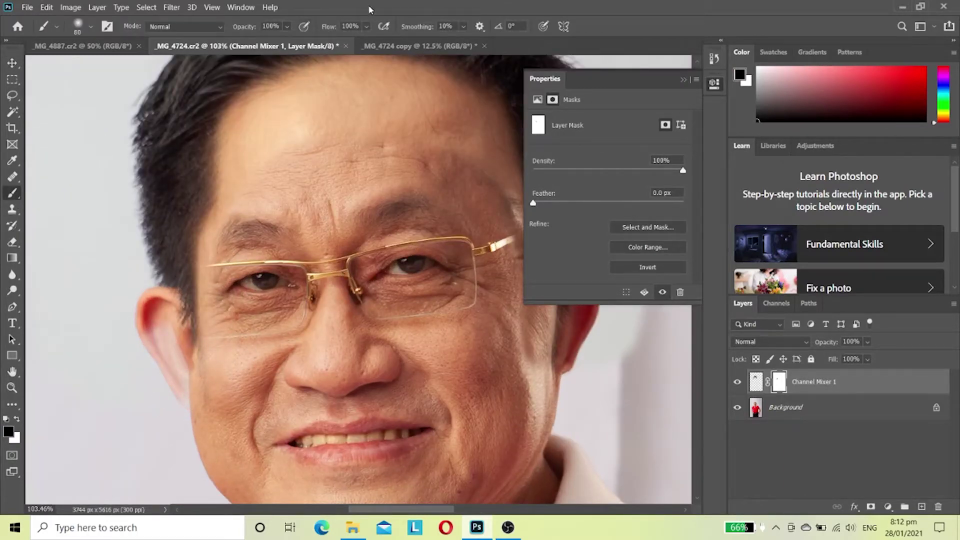
pyautogui.scroll(2, 85, 435)
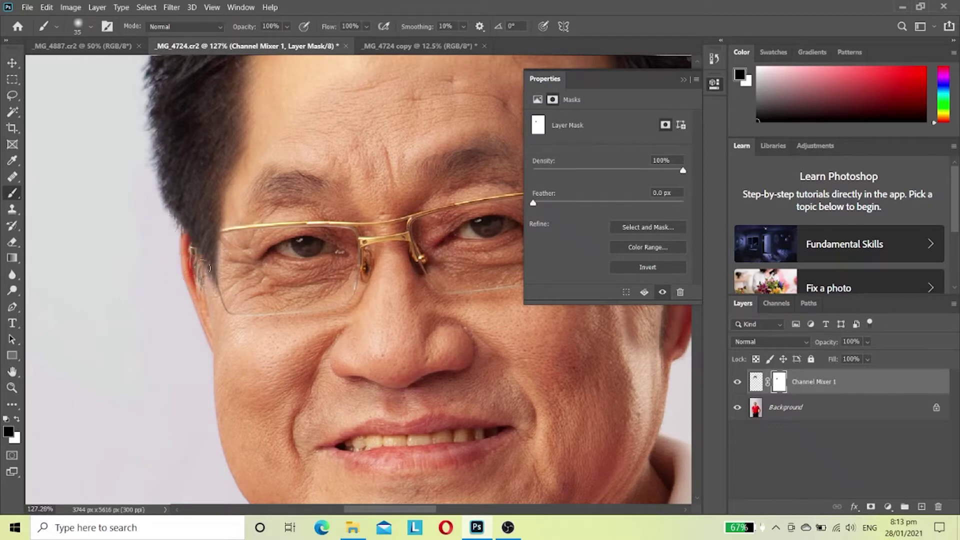
pyautogui.scroll(-2, 209, 268)
pyautogui.scroll(5, 208, 225)
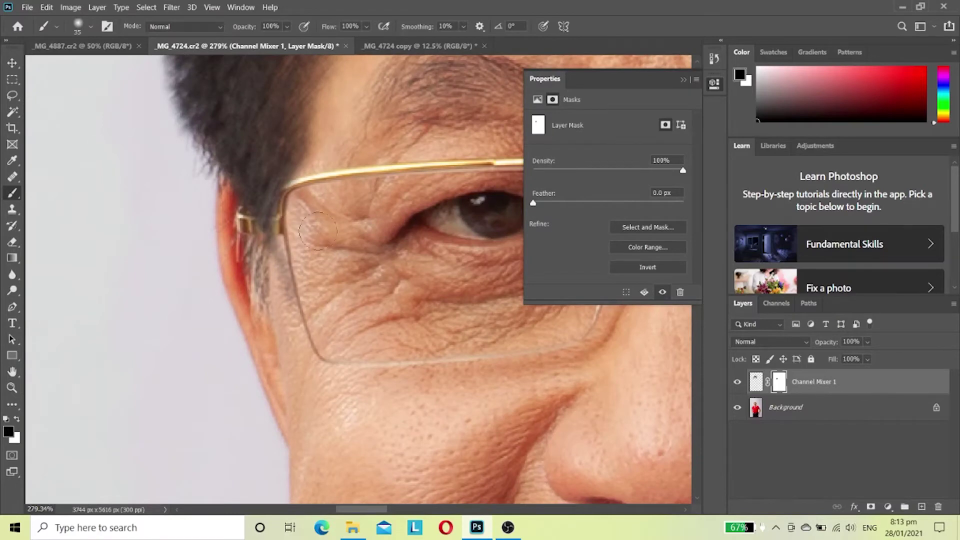
pyautogui.scroll(-3, 350, 300)
pyautogui.scroll(4, 404, 220)
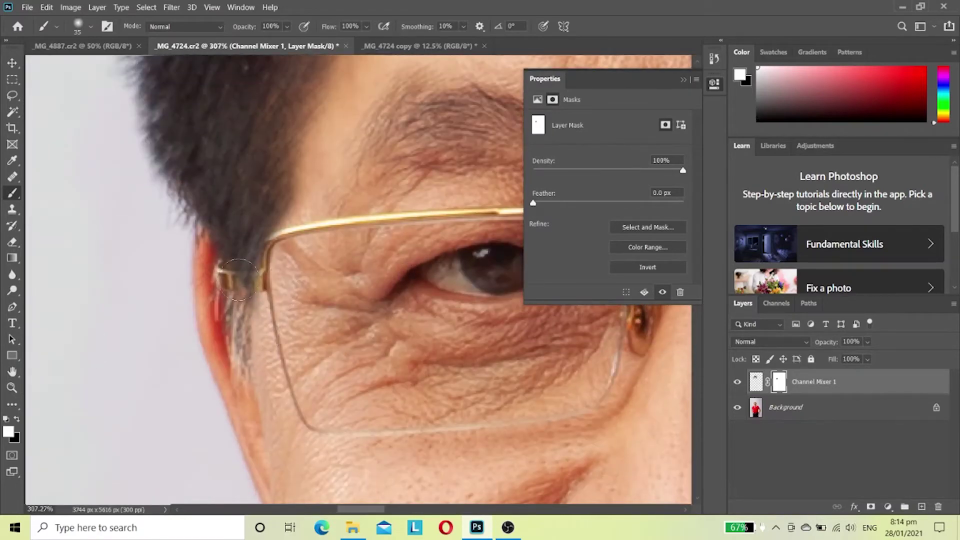
# - Paint the mask over the glasses arm and the grey strip between hair and ear
pyautogui.moveTo(239, 280); pyautogui.dragTo(225, 270)
pyautogui.moveTo(242, 319); pyautogui.dragTo(253, 360)
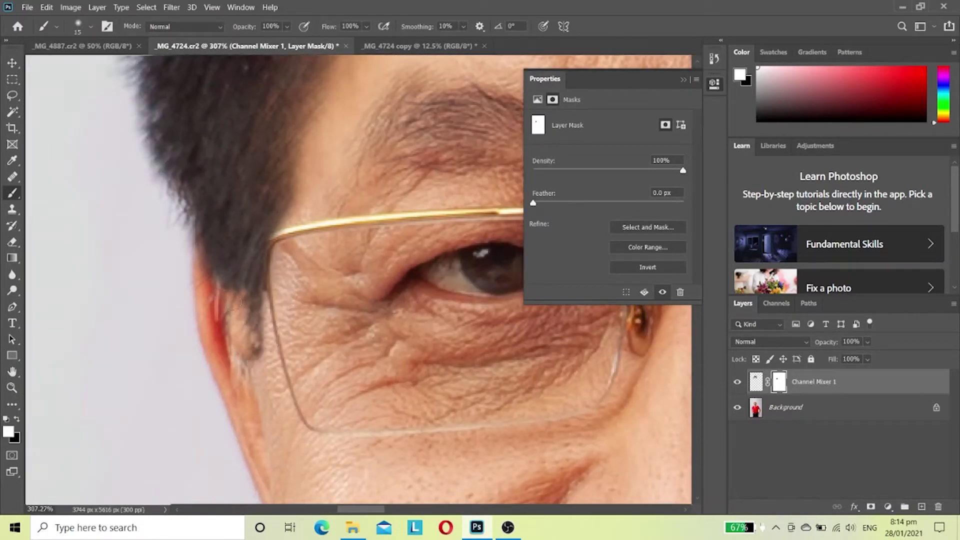
pyautogui.moveTo(250, 300); pyautogui.dragTo(258, 385)
pyautogui.moveTo(232, 335); pyautogui.dragTo(241, 327)
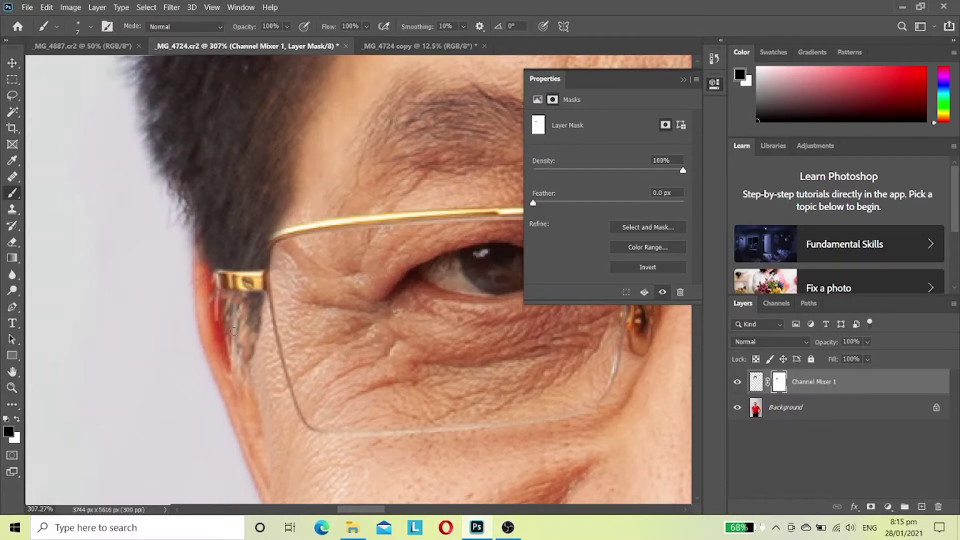
# - Enlarge the brush to 60 and paint the mask to restore natural skin tone on the red ear
pyautogui.hotkey('ctrl', '0')
pyautogui.scroll(5, 427, 325)
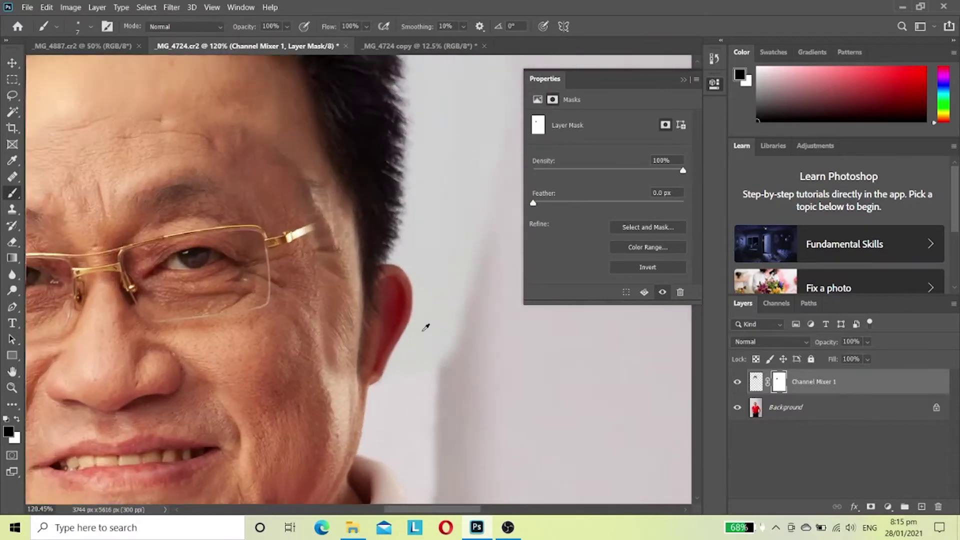
pyautogui.press(']')
pyautogui.press(']')
pyautogui.press(']')
pyautogui.moveTo(385, 280); pyautogui.dragTo(423, 219)
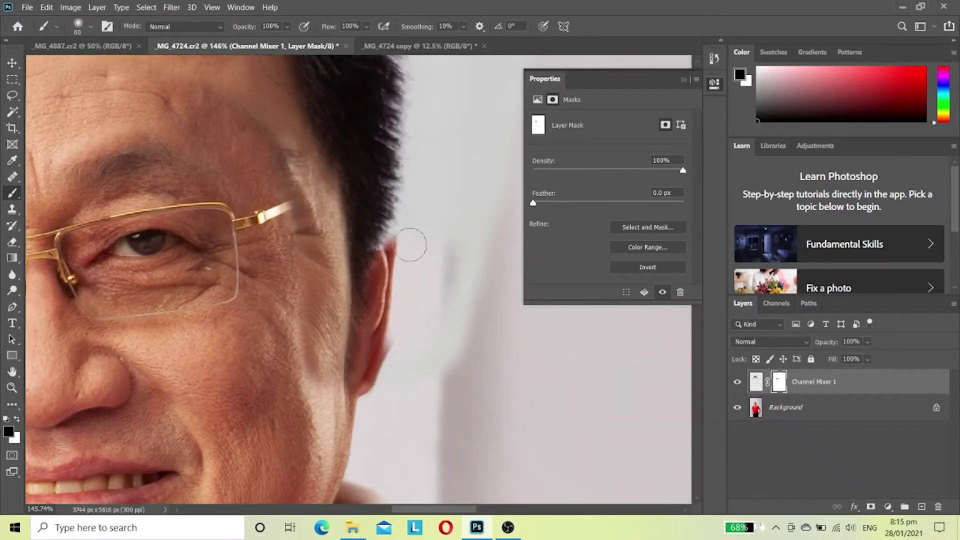
pyautogui.scroll(-1, 326, 297)
pyautogui.scroll(-3, 326, 298)
pyautogui.scroll(2, 326, 297)
pyautogui.scroll(1, 320, 225)
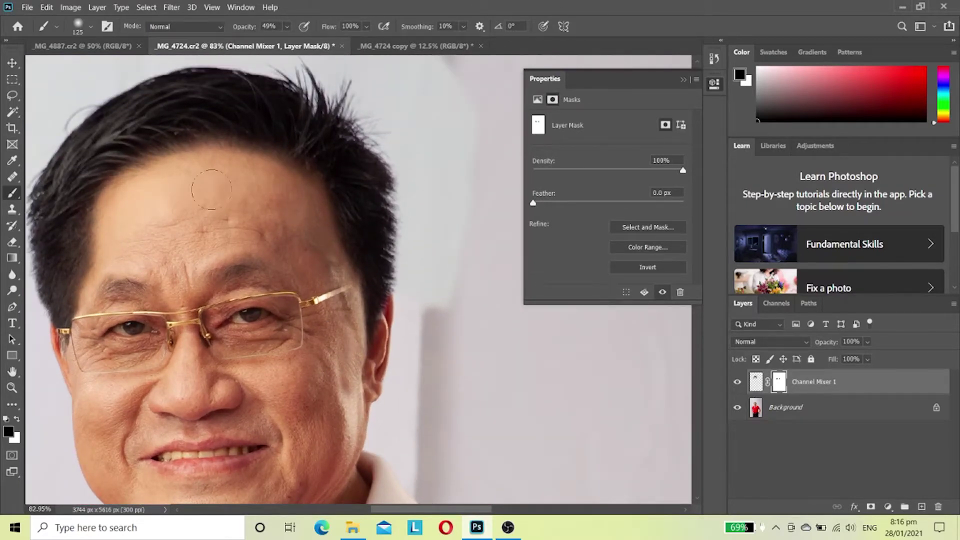
pyautogui.scroll(-3, 249, 287)
pyautogui.scroll(2, 249, 287)
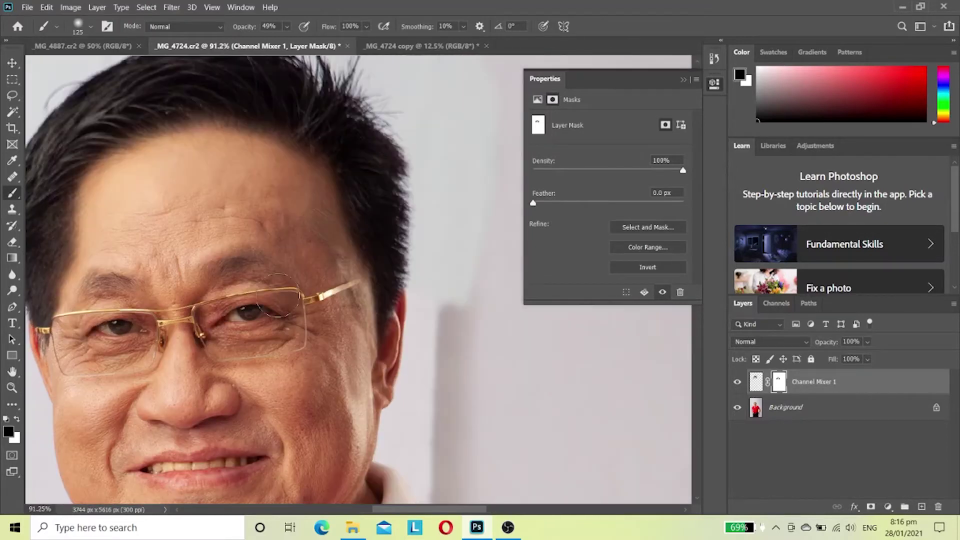
pyautogui.scroll(-1, 249, 287)
pyautogui.scroll(-1, 249, 287)
pyautogui.click(47, 7)
pyautogui.press('Escape')
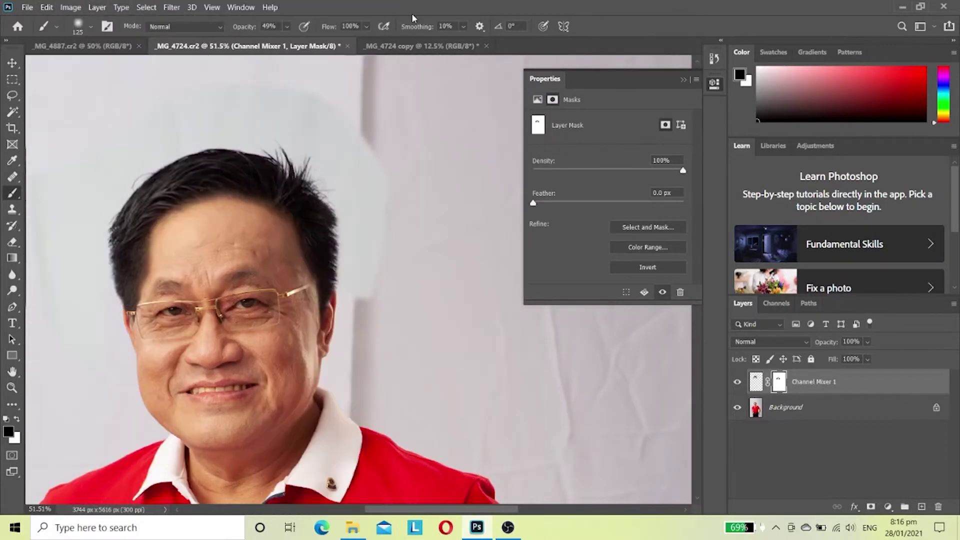
# - Warp the head layer's right side and hair leftward, then apply the warp
pyautogui.click(758, 387)
pyautogui.click(47, 7)
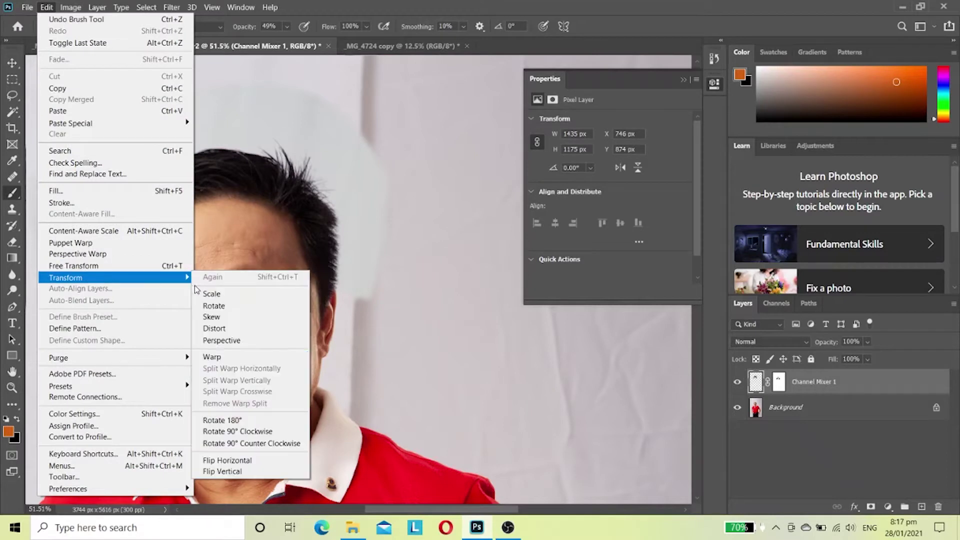
pyautogui.click(215, 360)
pyautogui.moveTo(308, 239); pyautogui.dragTo(214, 248)
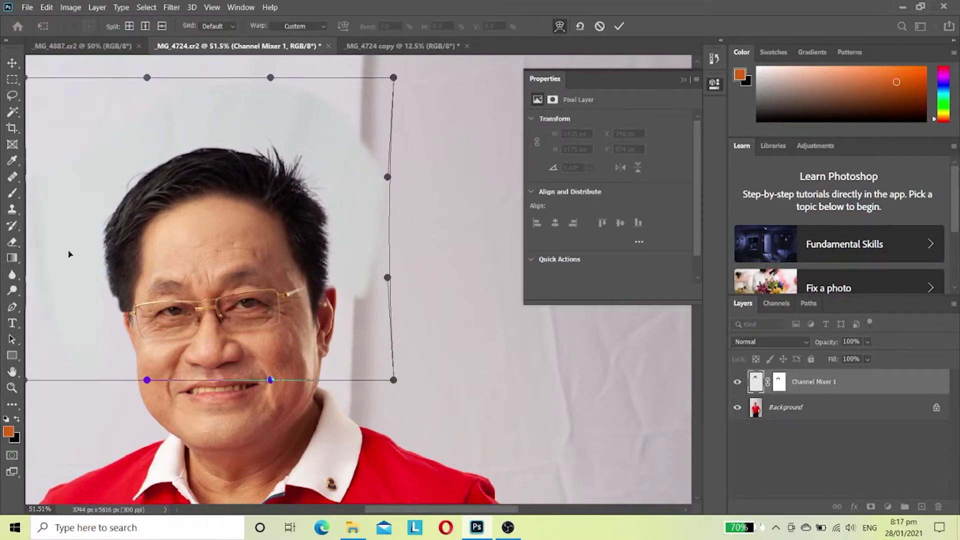
pyautogui.press('Return')
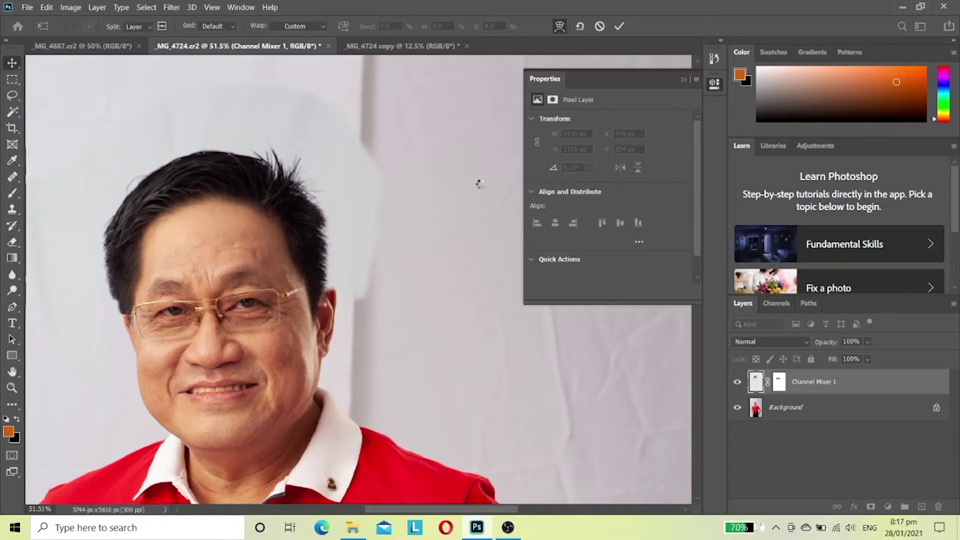
pyautogui.scroll(5, 198, 287)
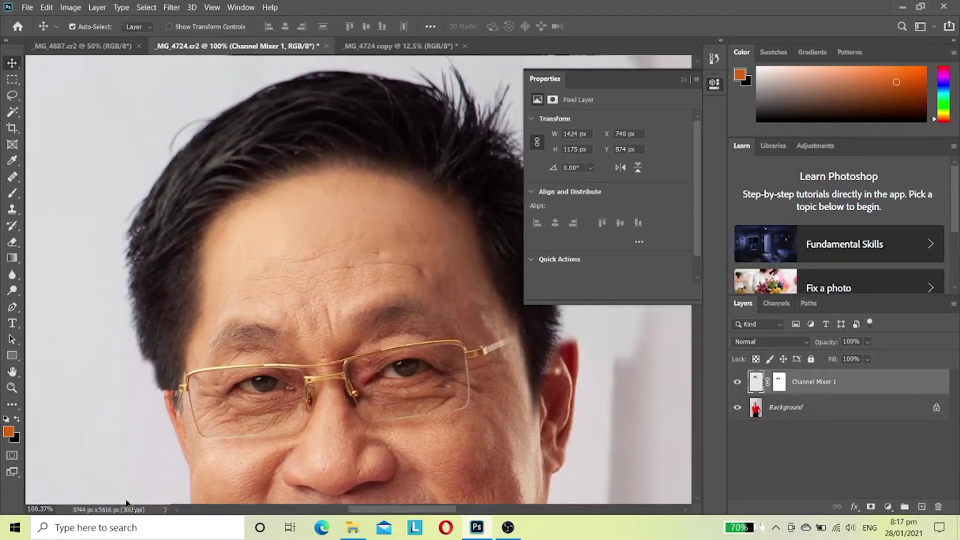
pyautogui.scroll(-1, 154, 429)
# - Paint white at 100% opacity on the head layer's mask along the hair edge near the ear
pyautogui.press('b')
pyautogui.hotkey('ctrl', '\\')
pyautogui.click(4, 420)
pyautogui.press('x')
pyautogui.scroll(5, 158, 304)
pyautogui.press('[')
pyautogui.press('[')
pyautogui.press('[')
pyautogui.moveTo(293, 41); pyautogui.dragTo(328, 40)
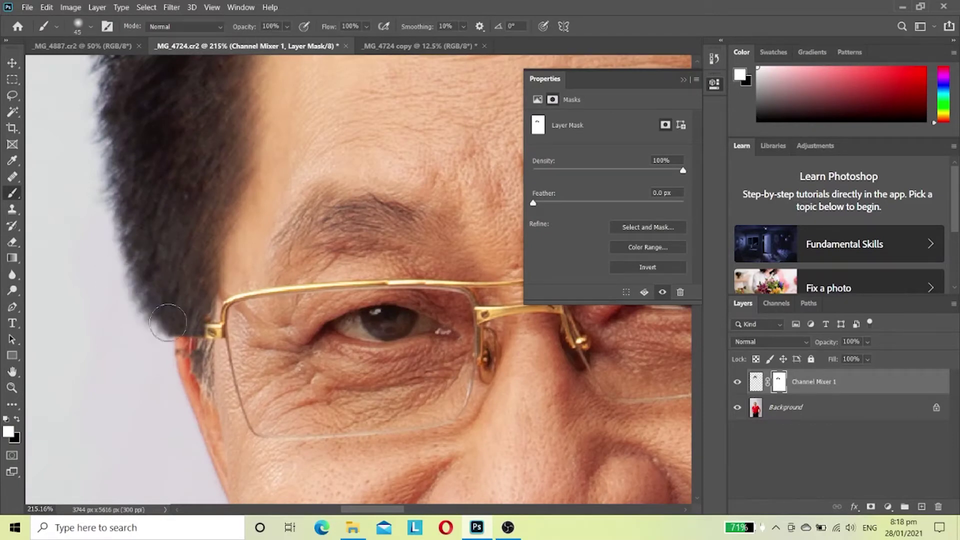
pyautogui.moveTo(150, 260); pyautogui.dragTo(177, 307)
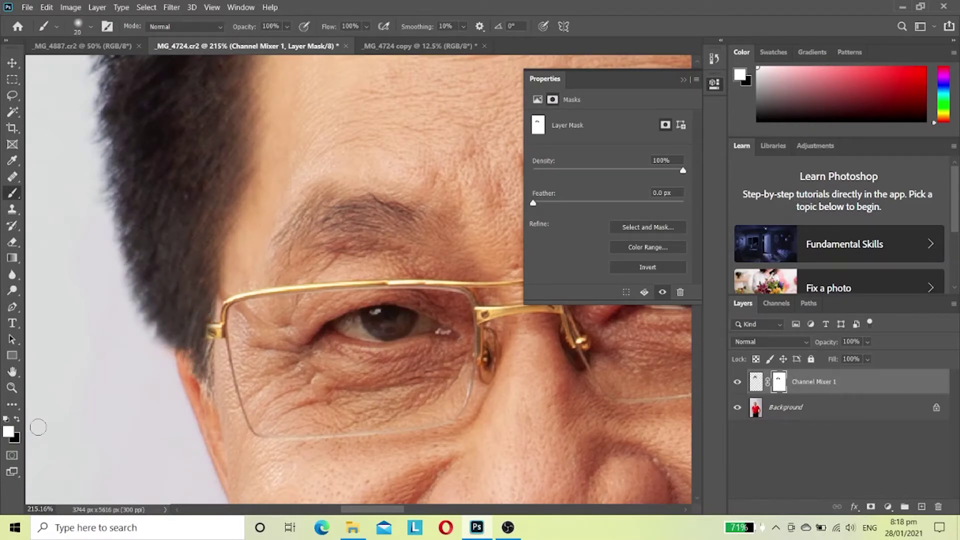
# - Paint along the upper edge of the ear with a 35-size brush
pyautogui.press('x')
pyautogui.press('[')
pyautogui.scroll(-5, 60, 306)
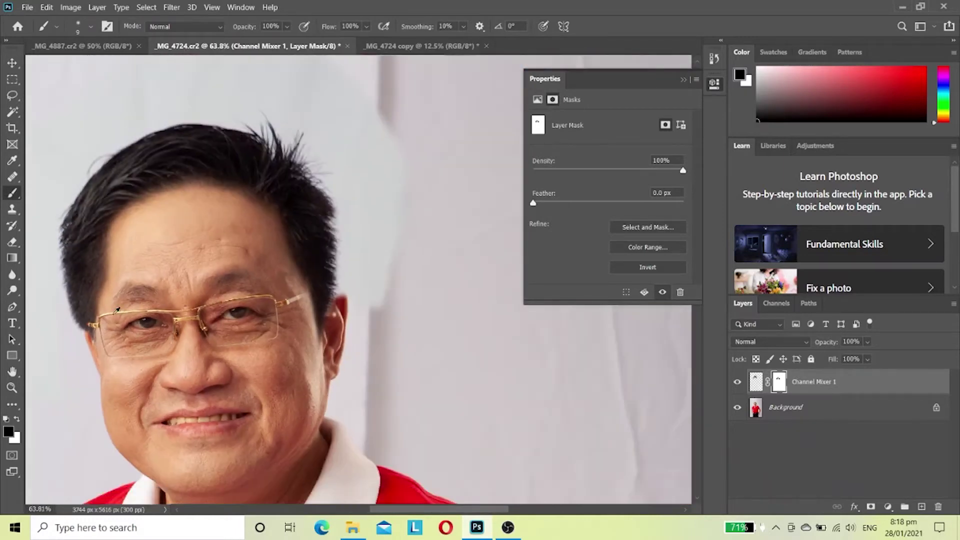
pyautogui.scroll(3, 364, 293)
pyautogui.scroll(2, 300, 325)
pyautogui.press('x')
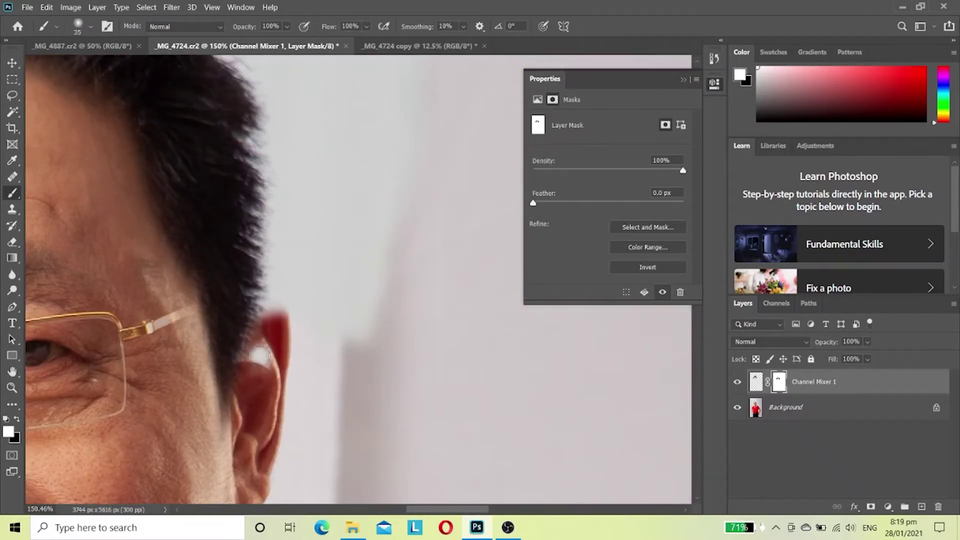
pyautogui.press('x')
pyautogui.moveTo(265, 363)
pyautogui.mouseDown()
pyautogui.moveTo(276, 301)
pyautogui.moveTo(289, 330)
pyautogui.mouseUp()
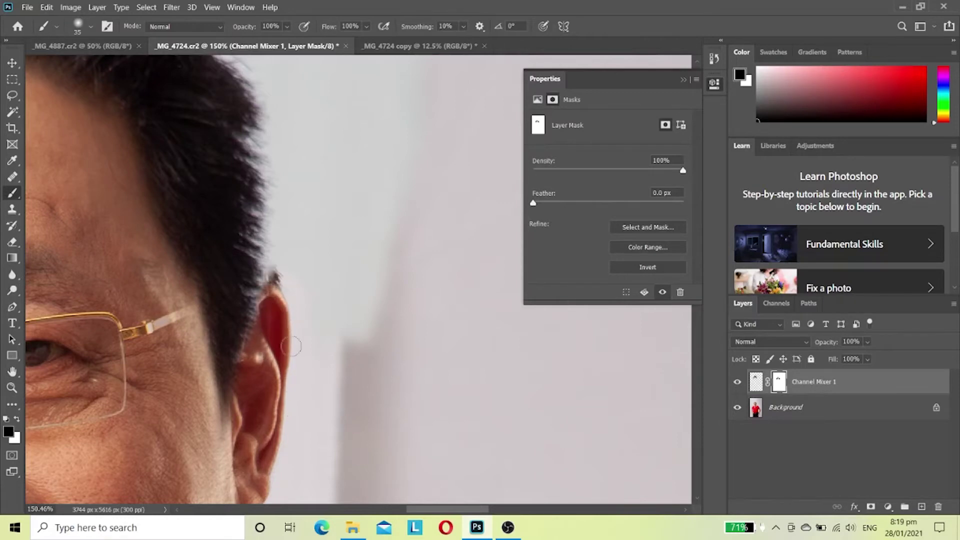
# - Paint black on the Channel Mixer mask to hide the adjustment over the inner ear
pyautogui.scroll(-4, 289, 294)
pyautogui.scroll(5, 285, 235)
pyautogui.press('x')
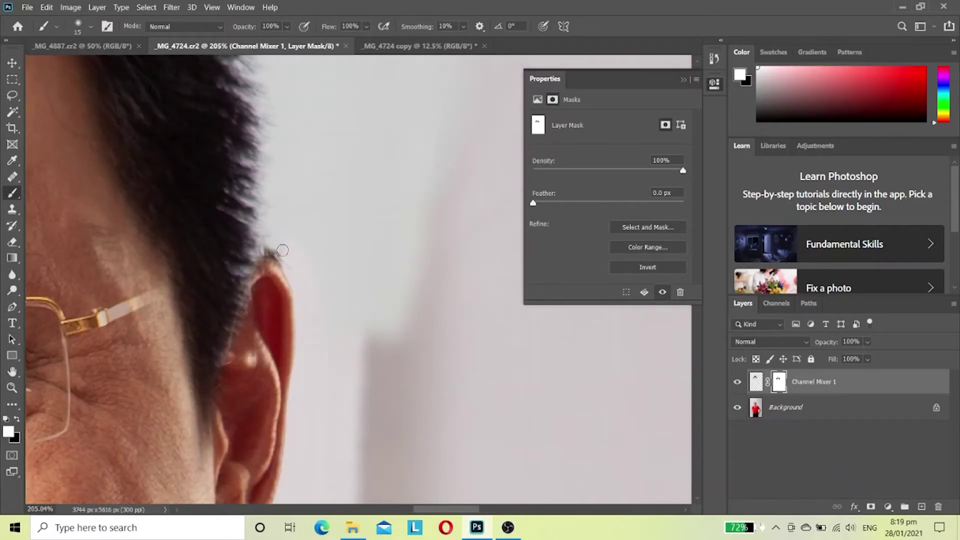
pyautogui.scroll(-4, 240, 307)
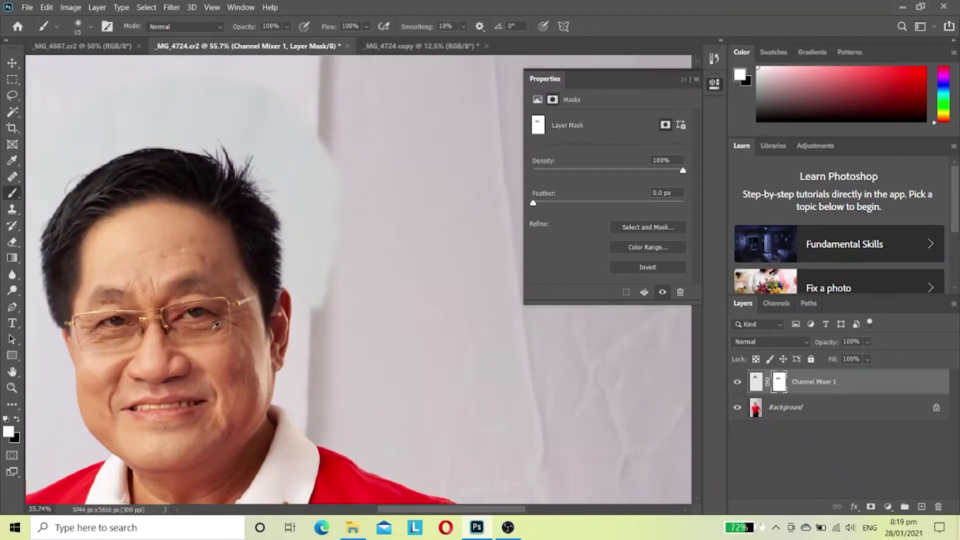
pyautogui.scroll(3, 260, 280)
pyautogui.scroll(2, 260, 280)
pyautogui.click(17, 420)
pyautogui.press(']')
pyautogui.press(']')
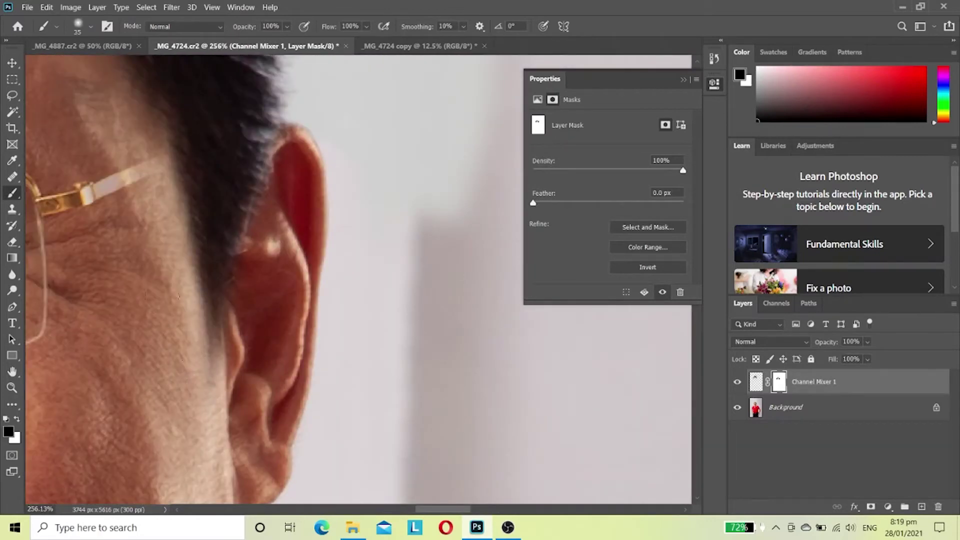
pyautogui.moveTo(220, 350); pyautogui.dragTo(254, 306)
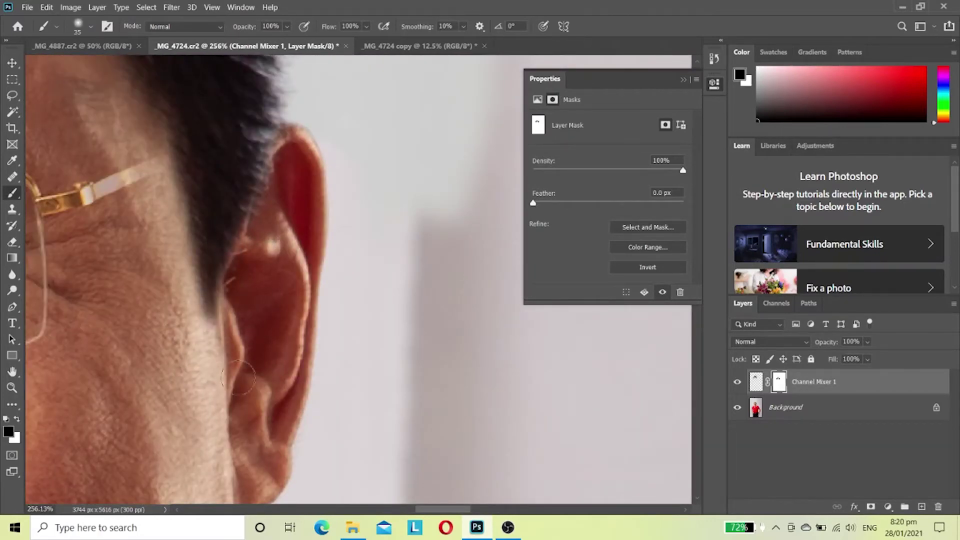
# - Lower brush opacity to 52% and softly paint the mask to blend the surrounding area
pyautogui.scroll(-4, 75, 240)
pyautogui.scroll(3, 83, 229)
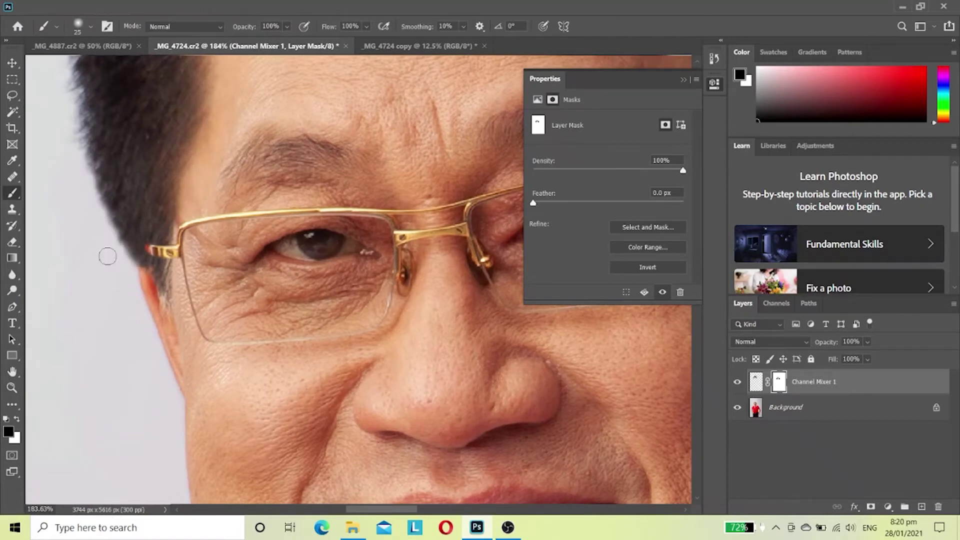
pyautogui.scroll(-5, 102, 245)
pyautogui.scroll(2, 200, 260)
pyautogui.scroll(2, 184, 306)
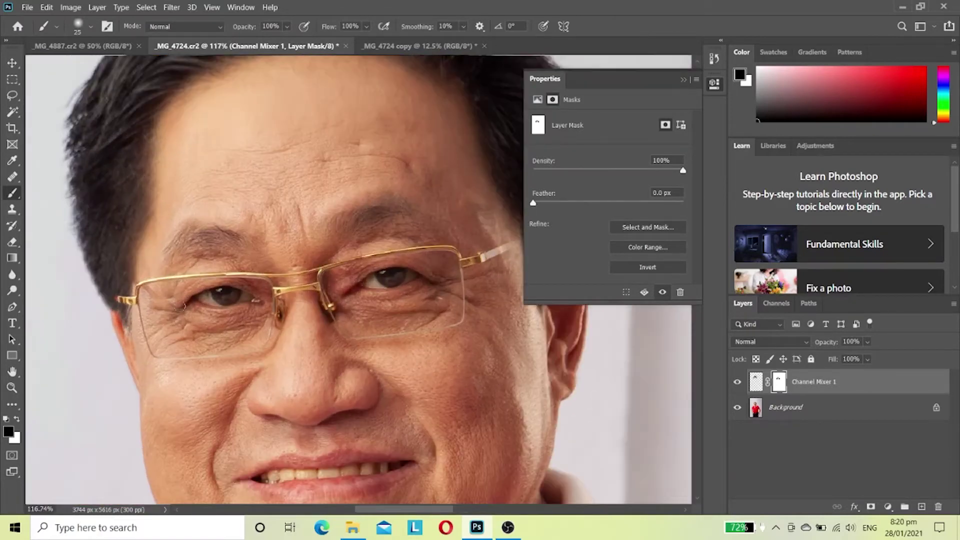
pyautogui.moveTo(287, 26); pyautogui.dragTo(272, 43)
pyautogui.moveTo(388, 379); pyautogui.dragTo(258, 395)
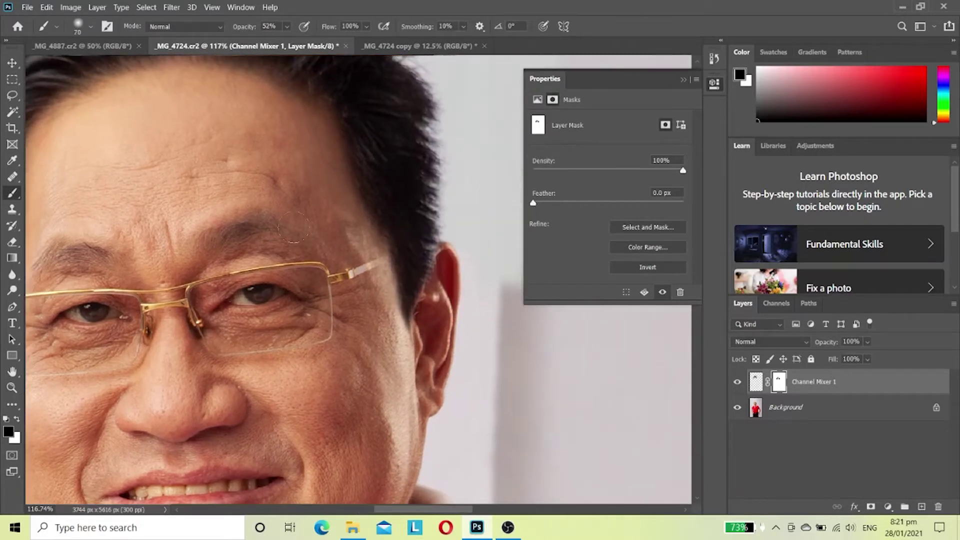
pyautogui.scroll(-3, 225, 227)
pyautogui.scroll(-1, 235, 222)
pyautogui.scroll(2, 245, 218)
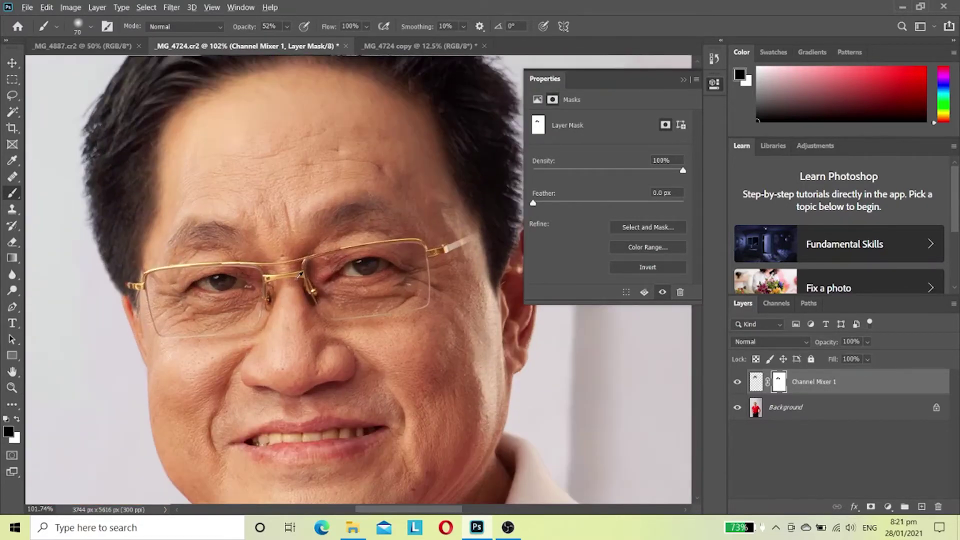
pyautogui.scroll(-2, 255, 213)
pyautogui.scroll(2, 255, 212)
pyautogui.press(']')
pyautogui.press(']')
pyautogui.press(']')
# - Refine the Channel Mixer mask around the head with a smaller white brush
pyautogui.scroll(1, 101, 333)
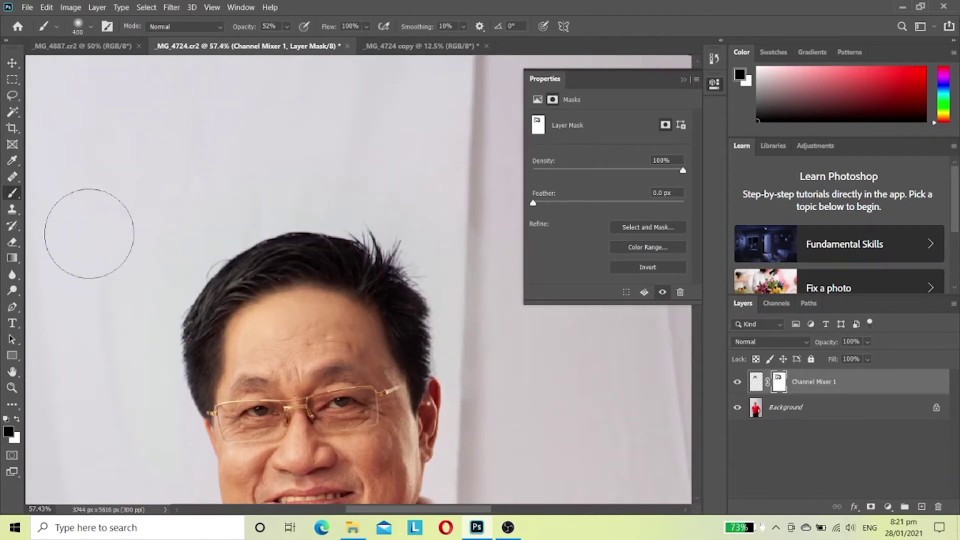
pyautogui.scroll(-3, 41, 218)
pyautogui.scroll(-1, 350, 145)
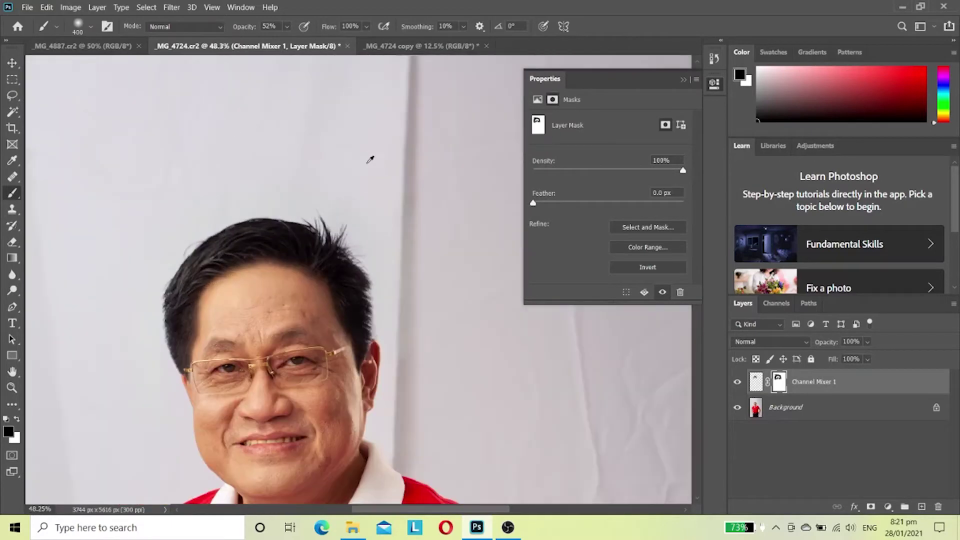
pyautogui.scroll(-2, 122, 231)
pyautogui.scroll(4, 122, 232)
pyautogui.press('[')
pyautogui.press('[')
pyautogui.press('[')
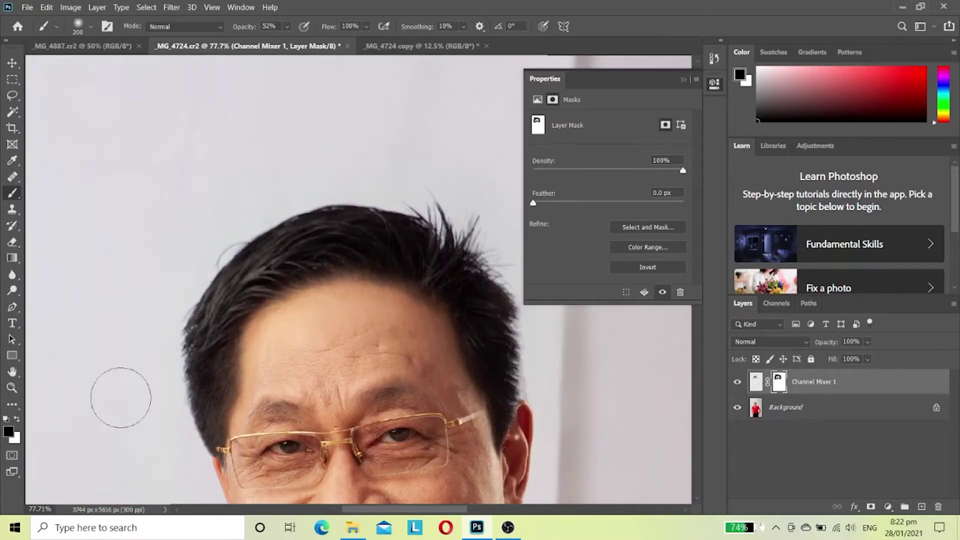
pyautogui.scroll(-2, 349, 221)
pyautogui.scroll(-1, 349, 220)
pyautogui.scroll(3, 253, 305)
pyautogui.scroll(-1, 252, 305)
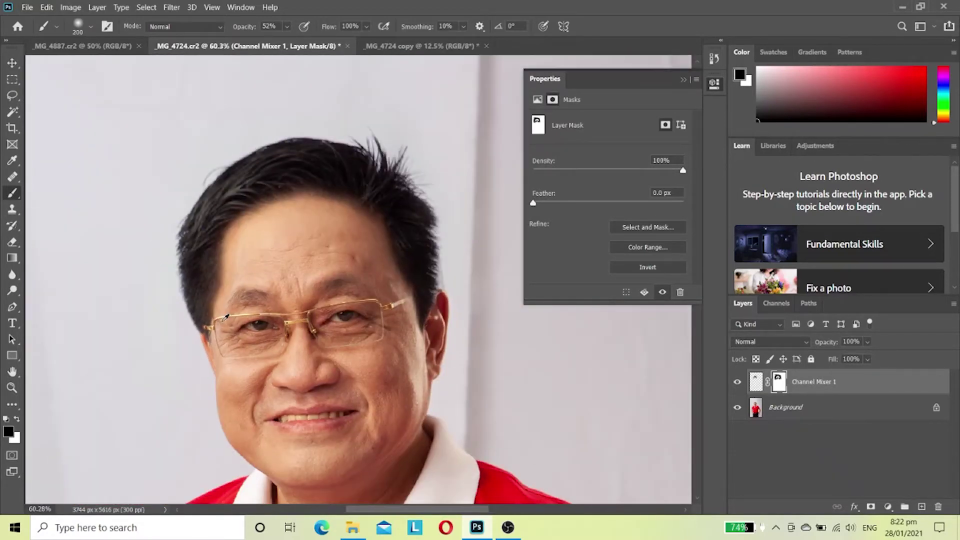
pyautogui.scroll(1, 253, 305)
pyautogui.scroll(3, 253, 305)
pyautogui.press('x')
pyautogui.press('[')
pyautogui.press('[')
pyautogui.press('[')
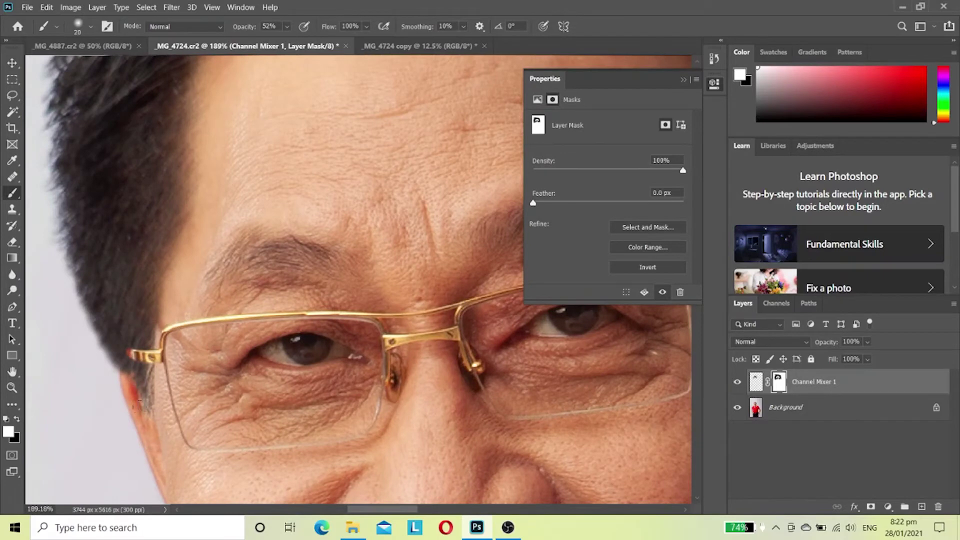
pyautogui.scroll(-4, 141, 375)
pyautogui.scroll(-5, 141, 375)
pyautogui.scroll(-2, 171, 260)
pyautogui.scroll(-2, 171, 259)
pyautogui.scroll(3, 171, 260)
pyautogui.scroll(3, 475, 198)
pyautogui.scroll(2, 476, 197)
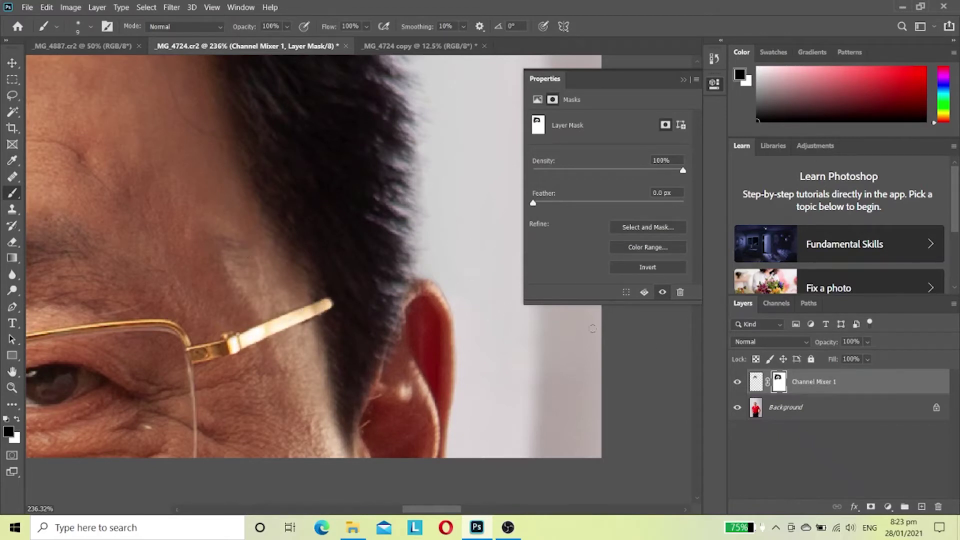
# - Set brush opacity to 55% and continue blending the mask around the head
pyautogui.press('5')
pyautogui.press('5')
pyautogui.scroll(-10, 249, 255)
pyautogui.scroll(6, 445, 277)
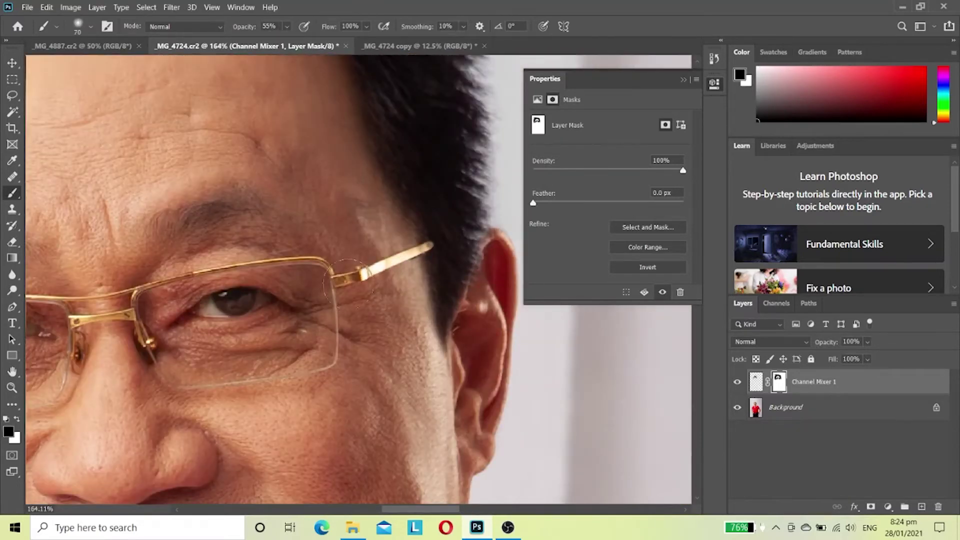
pyautogui.scroll(-5, 310, 270)
pyautogui.scroll(-2, 280, 235)
pyautogui.scroll(1, 260, 210)
pyautogui.scroll(1, 253, 201)
pyautogui.scroll(-2, 253, 202)
pyautogui.scroll(2, 266, 200)
pyautogui.scroll(1, 266, 200)
# - Duplicate the Background layer into a Background copy for retouching and choose from the healing tools
pyautogui.hotkey('ctrl', 'j')
pyautogui.scroll(3, 257, 139)
pyautogui.scroll(1, 257, 139)
pyautogui.press('j')
pyautogui.rightClick(13, 177)
# - Heal the forehead wrinkles and vertical crease with the Content-Aware Spot Healing Brush
pyautogui.click(58, 177)
pyautogui.moveTo(304, 225); pyautogui.dragTo(360, 199)
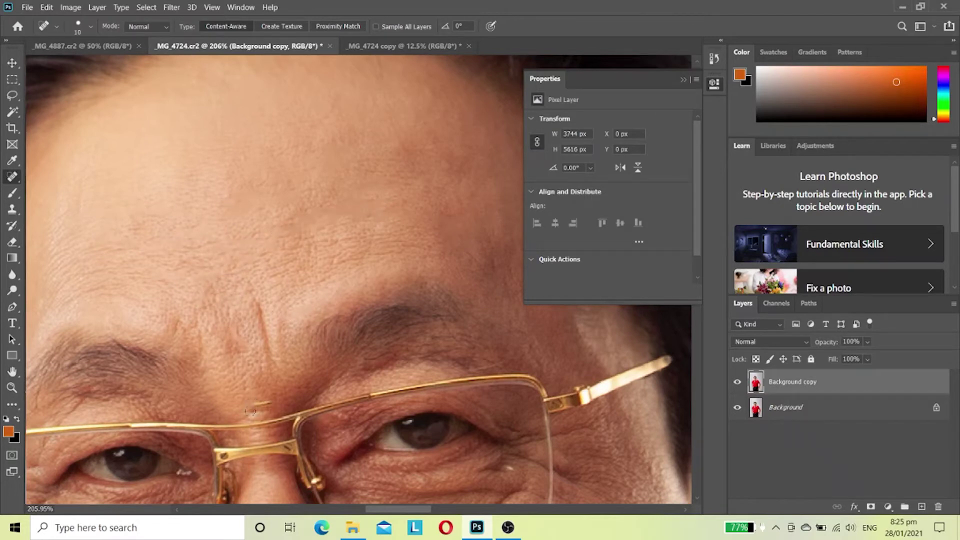
pyautogui.moveTo(259, 299); pyautogui.dragTo(266, 325)
pyautogui.scroll(-5, 96, 291)
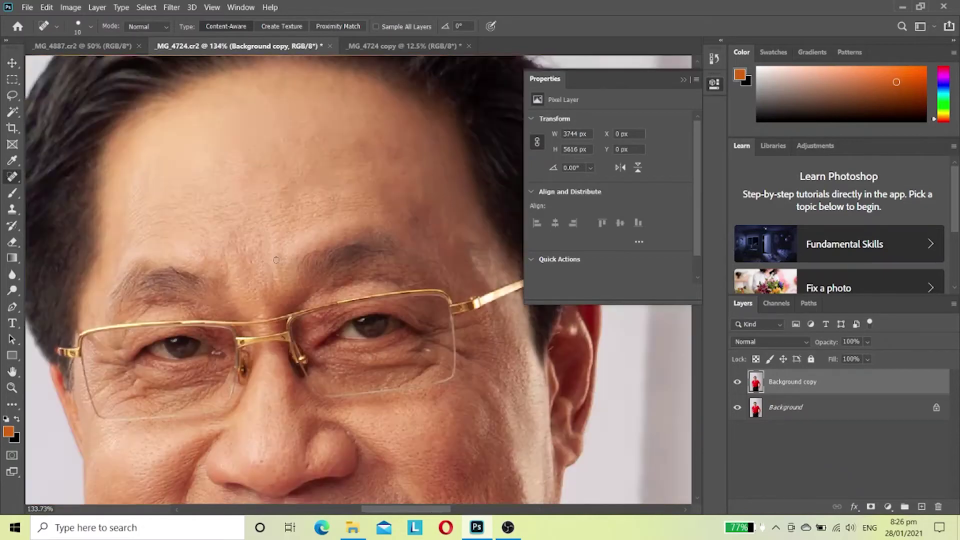
pyautogui.scroll(6, 278, 248)
# - Smooth the wrinkles under the eye and beside the glasses rim, undoing a smudge on the frame
pyautogui.press(']')
pyautogui.press(']')
pyautogui.scroll(-3, 278, 247)
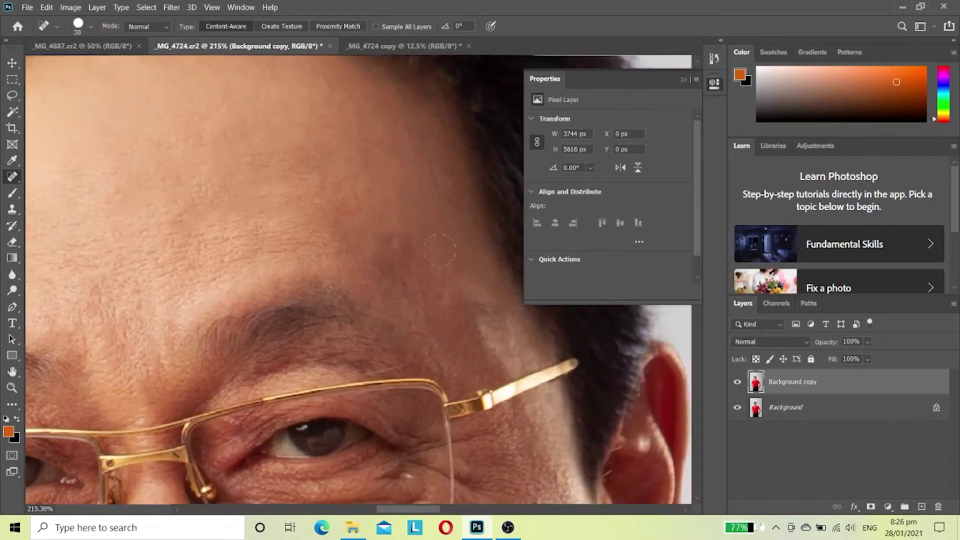
pyautogui.scroll(-2, 425, 272)
pyautogui.scroll(4, 465, 245)
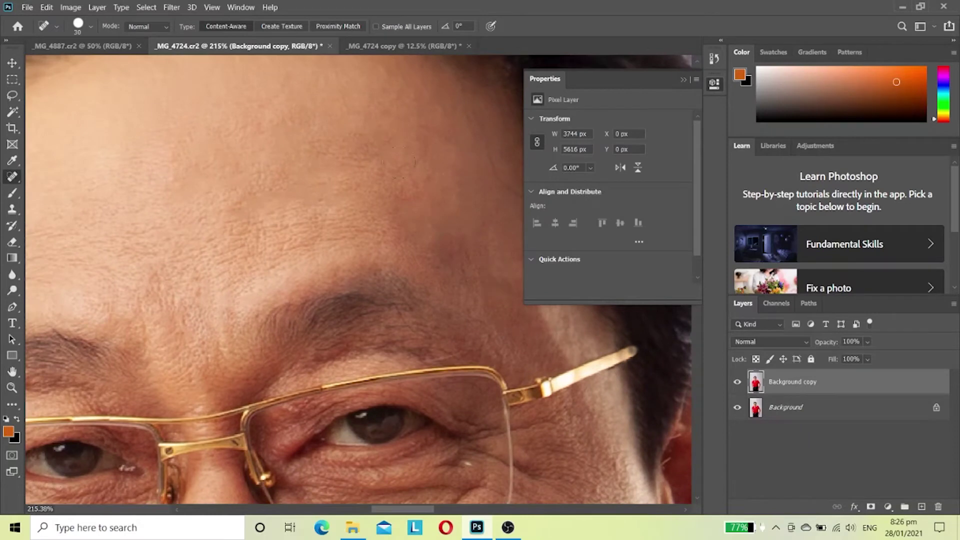
pyautogui.scroll(-2, 399, 163)
pyautogui.scroll(3, 225, 361)
pyautogui.scroll(1, 224, 361)
pyautogui.press('[')
pyautogui.press('[')
pyautogui.press('[')
pyautogui.moveTo(225, 361); pyautogui.dragTo(318, 334)
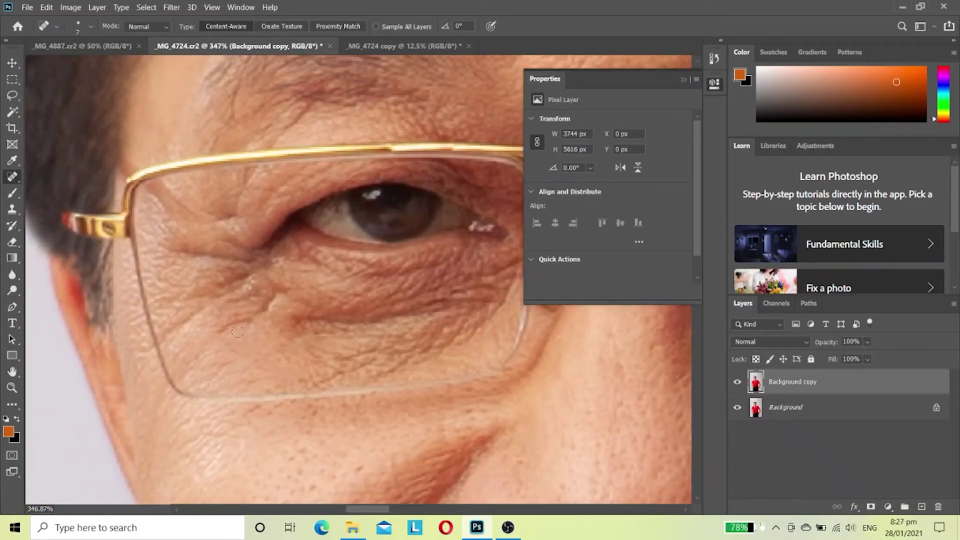
pyautogui.moveTo(172, 344); pyautogui.dragTo(159, 337)
pyautogui.click(47, 7)
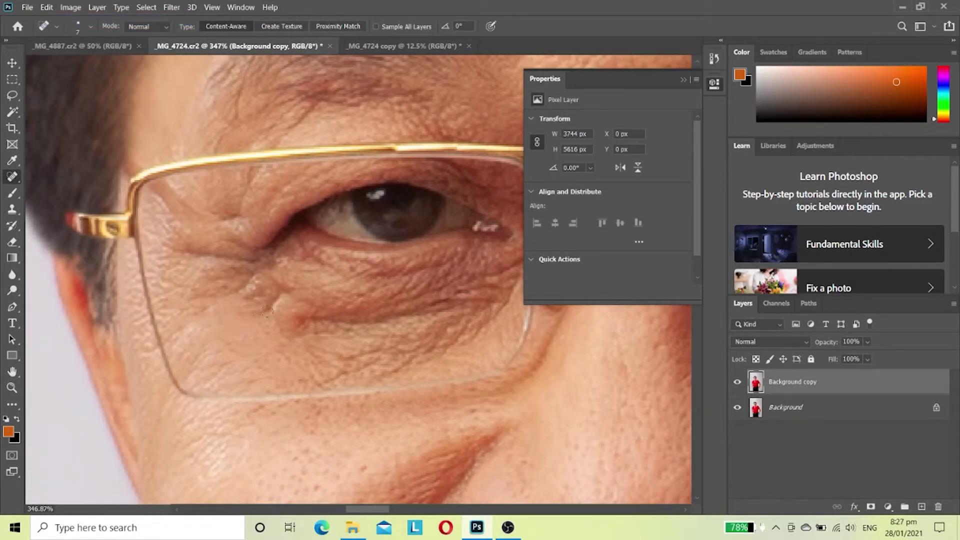
# - Heal more wrinkles and a small mark in the skin under the eye
pyautogui.moveTo(339, 361); pyautogui.dragTo(388, 351)
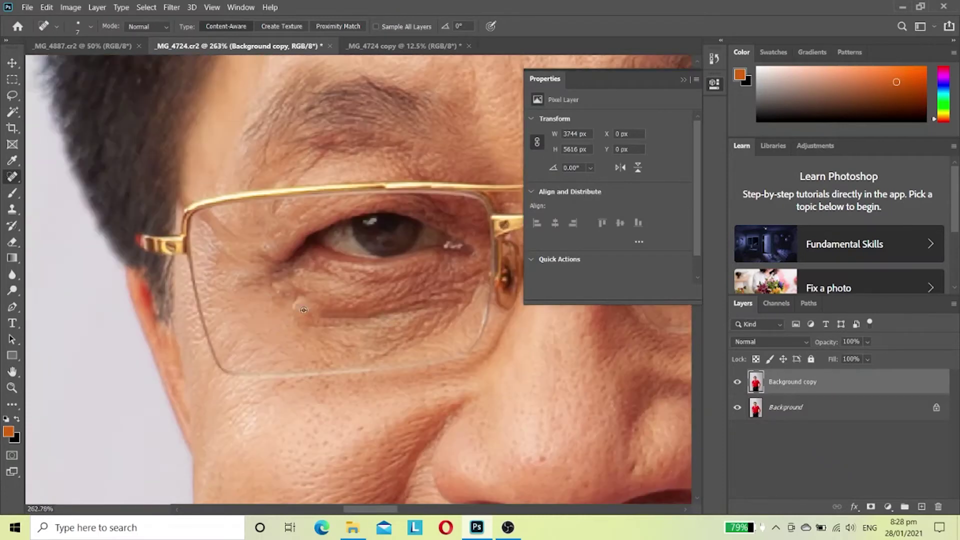
pyautogui.scroll(1, 371, 326)
pyautogui.moveTo(275, 305)
pyautogui.mouseDown()
pyautogui.moveTo(302, 306)
pyautogui.moveTo(383, 341)
pyautogui.mouseUp()
pyautogui.click(301, 340)
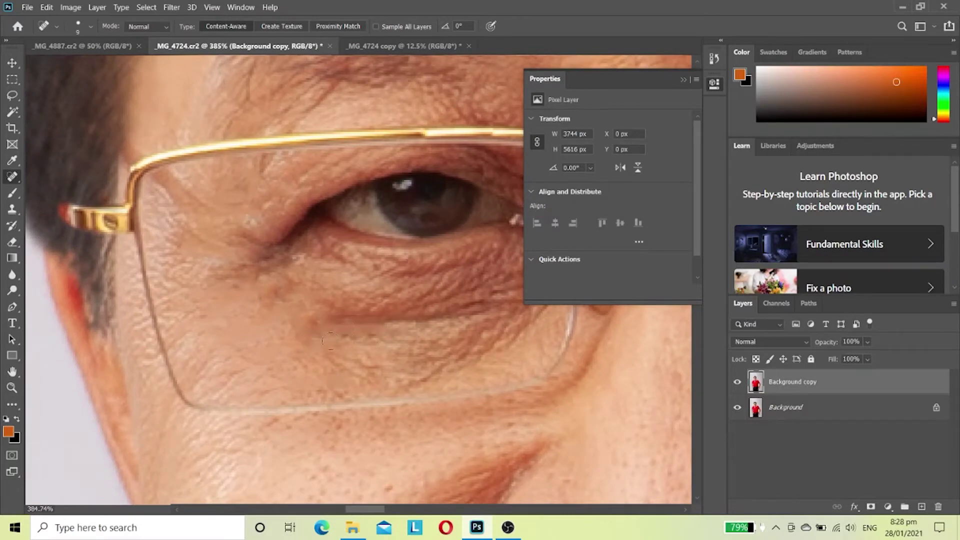
pyautogui.scroll(-5, 354, 335)
pyautogui.scroll(6, 264, 308)
pyautogui.scroll(-5, 301, 252)
pyautogui.scroll(5, 450, 300)
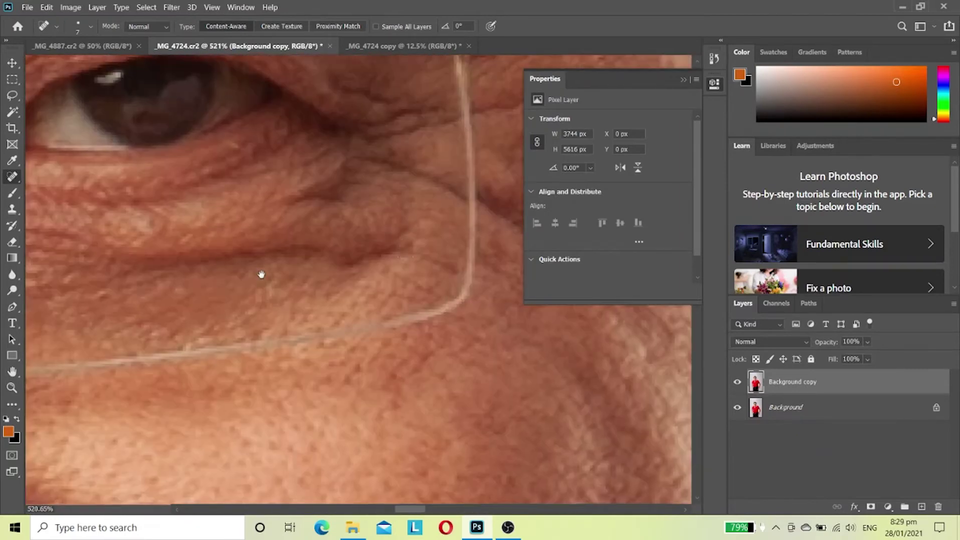
pyautogui.scroll(-5, 450, 260)
pyautogui.scroll(5, 450, 260)
# - Heal the creases beside the eye and near the glasses rim, plus spots under the eye and on the cheek
pyautogui.click(447, 270)
pyautogui.moveTo(446, 270); pyautogui.dragTo(386, 246)
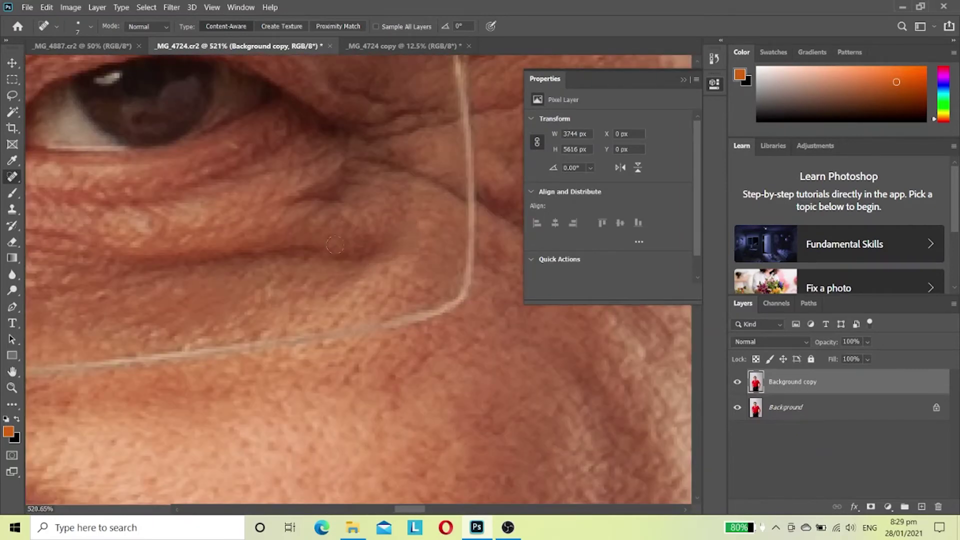
pyautogui.scroll(2, 386, 246)
pyautogui.click(214, 315)
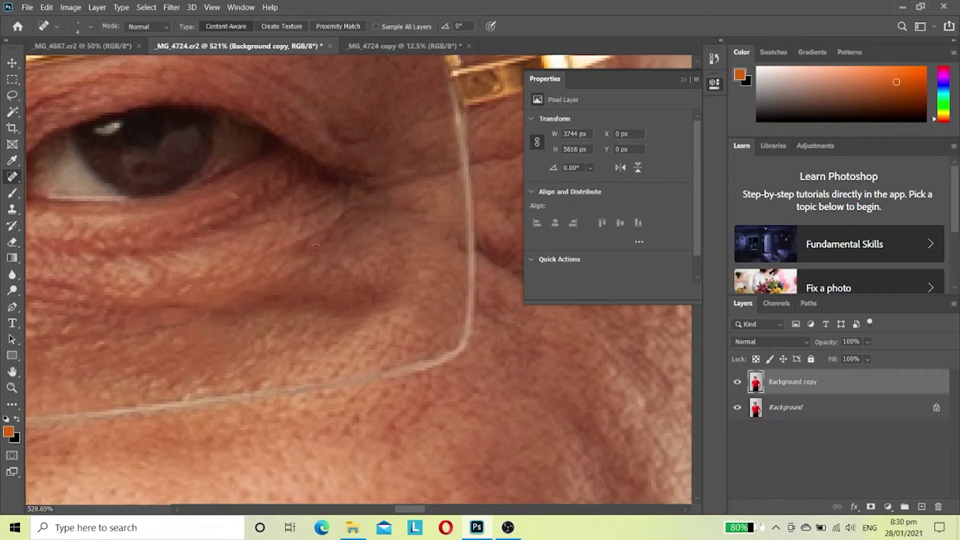
pyautogui.scroll(-5, 368, 237)
pyautogui.scroll(6, 265, 233)
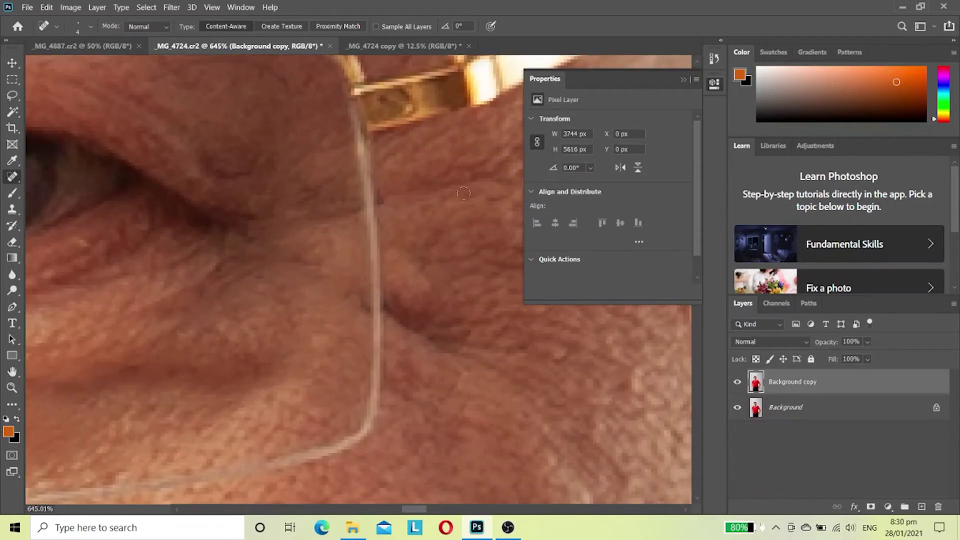
pyautogui.moveTo(419, 315); pyautogui.dragTo(395, 293)
pyautogui.scroll(1, 436, 332)
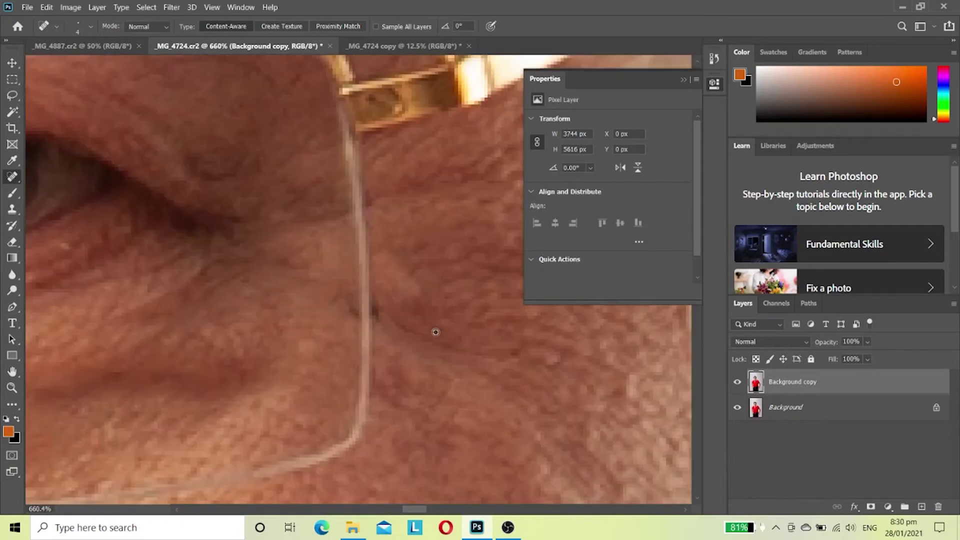
pyautogui.scroll(-5, 394, 322)
pyautogui.scroll(2, 309, 328)
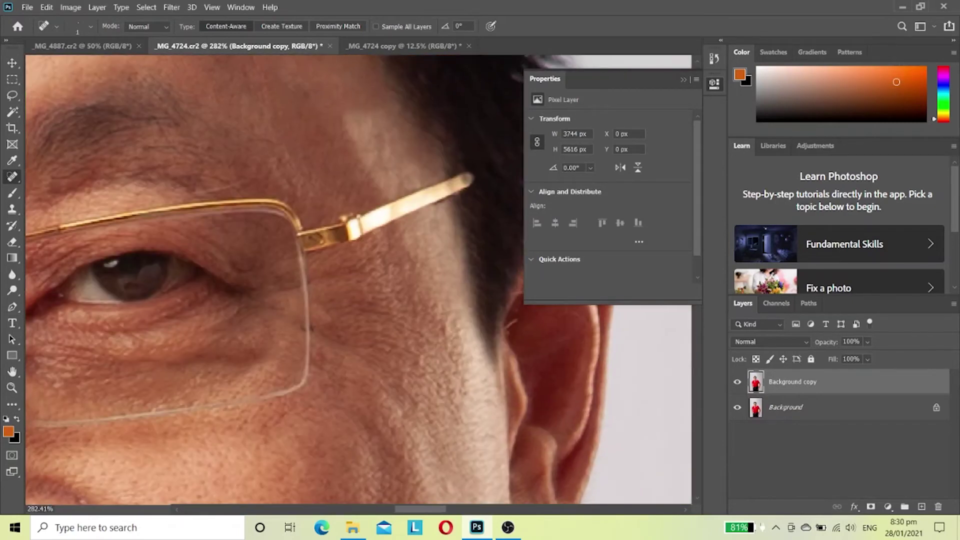
pyautogui.press(']')
pyautogui.press(']')
pyautogui.press(']')
pyautogui.click(442, 325)
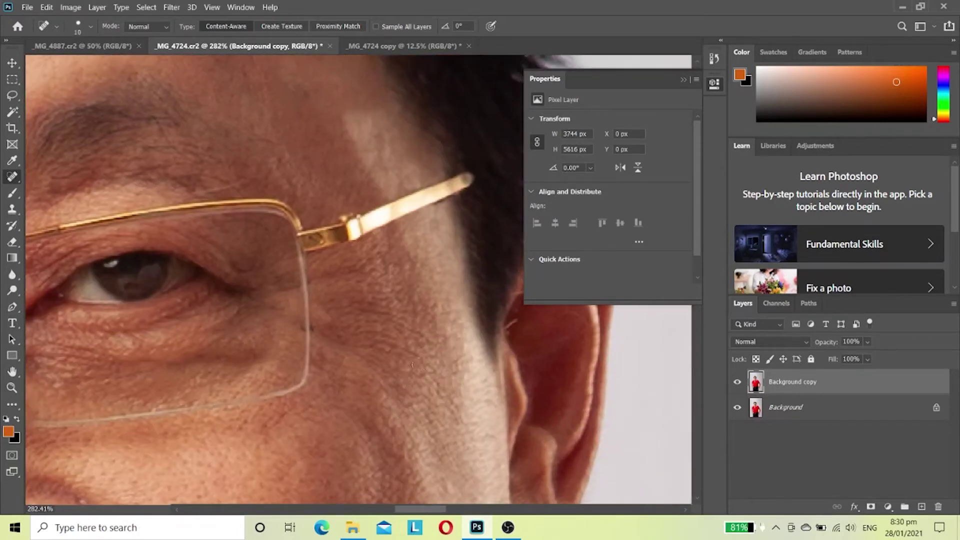
# - Zoom around the man's face to locate blemishes near the mouth, cheek and eyes
pyautogui.scroll(-1, 412, 365)
pyautogui.scroll(-2, 351, 350)
pyautogui.scroll(-2, 250, 326)
pyautogui.scroll(5, 131, 305)
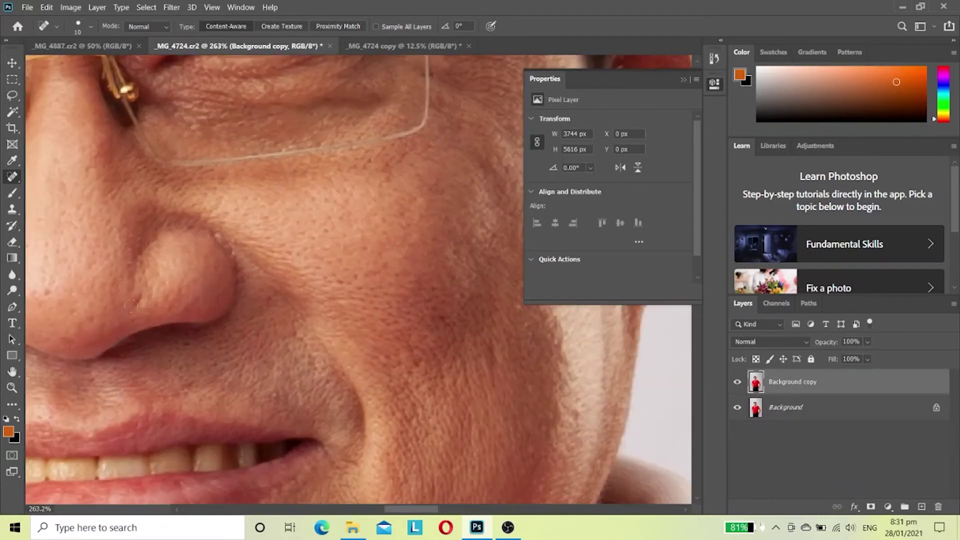
pyautogui.scroll(1, 240, 290)
pyautogui.scroll(1, 270, 330)
pyautogui.scroll(-3, 301, 381)
pyautogui.scroll(3, 336, 432)
pyautogui.scroll(-2, 320, 410)
pyautogui.scroll(-2, 300, 440)
pyautogui.scroll(3, 328, 368)
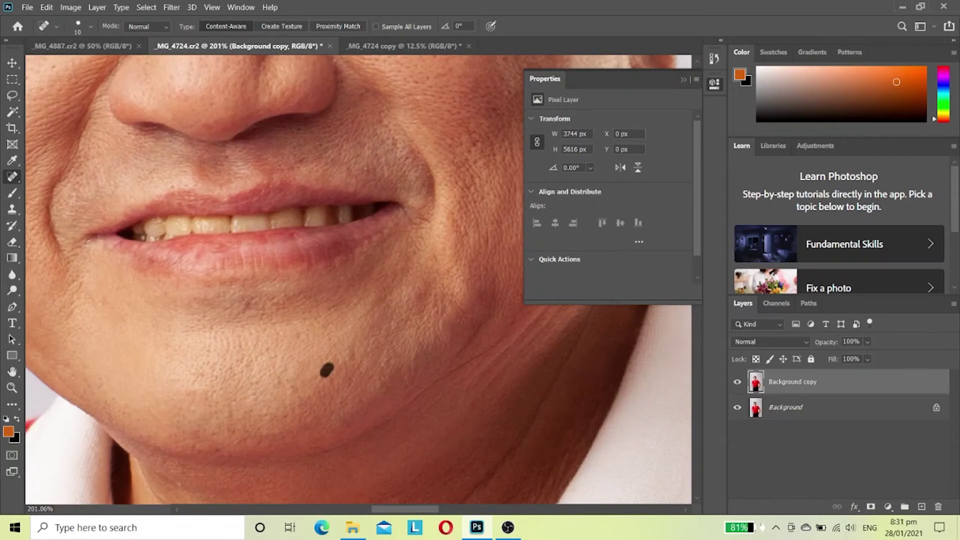
pyautogui.scroll(1, 348, 353)
# - Enlarge the Spot Healing Brush slightly and heal spots along the cheek and mouth lines
pyautogui.press(']')
pyautogui.scroll(-2, 350, 350)
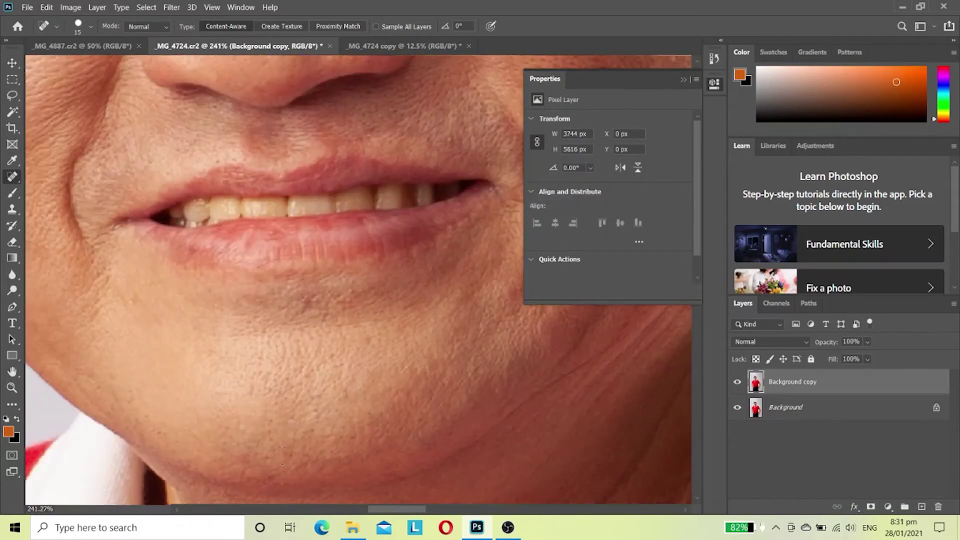
pyautogui.scroll(-3, 400, 338)
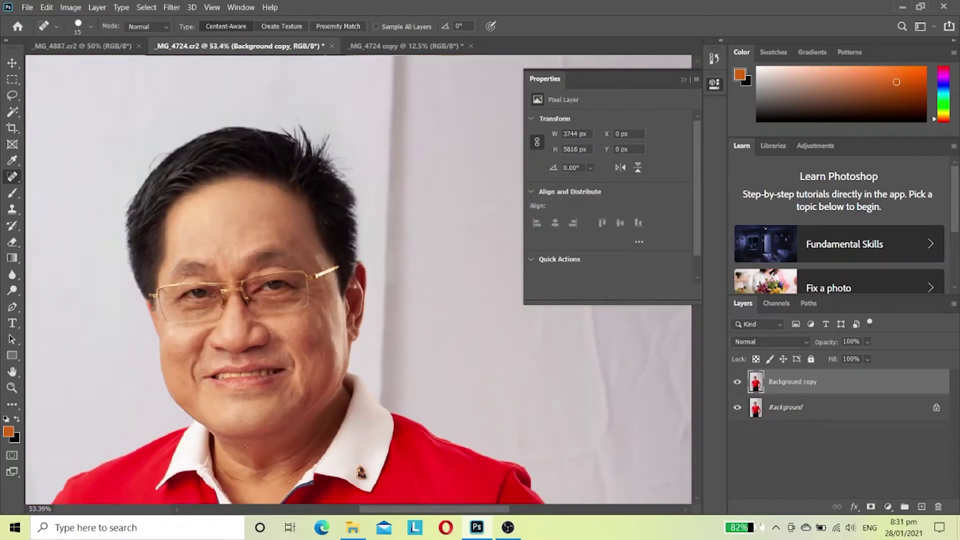
pyautogui.scroll(2, 463, 334)
pyautogui.scroll(1, 463, 334)
pyautogui.scroll(1, 350, 275)
pyautogui.scroll(3, 295, 246)
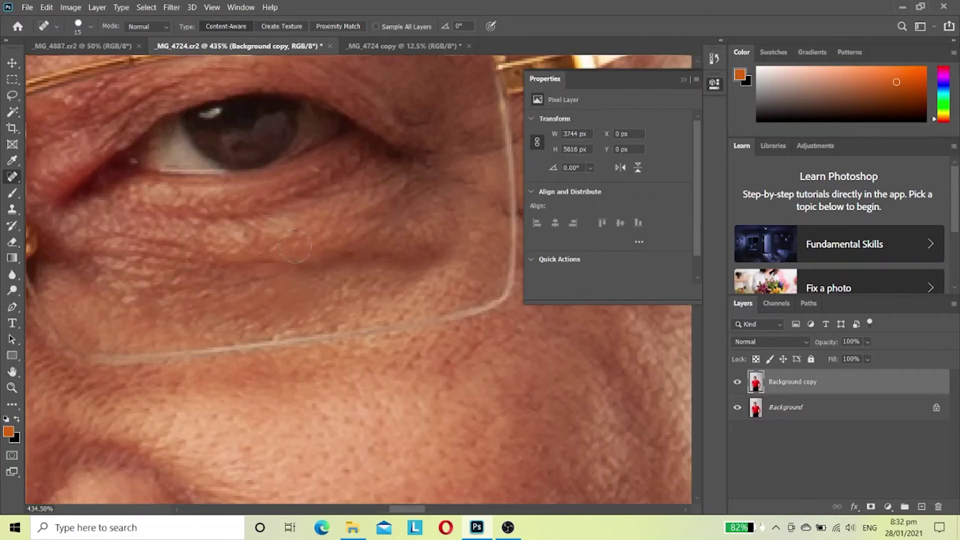
pyautogui.scroll(-3, 232, 248)
pyautogui.scroll(-2, 230, 350)
pyautogui.scroll(2, 230, 400)
pyautogui.scroll(2, 230, 437)
pyautogui.scroll(2, 230, 437)
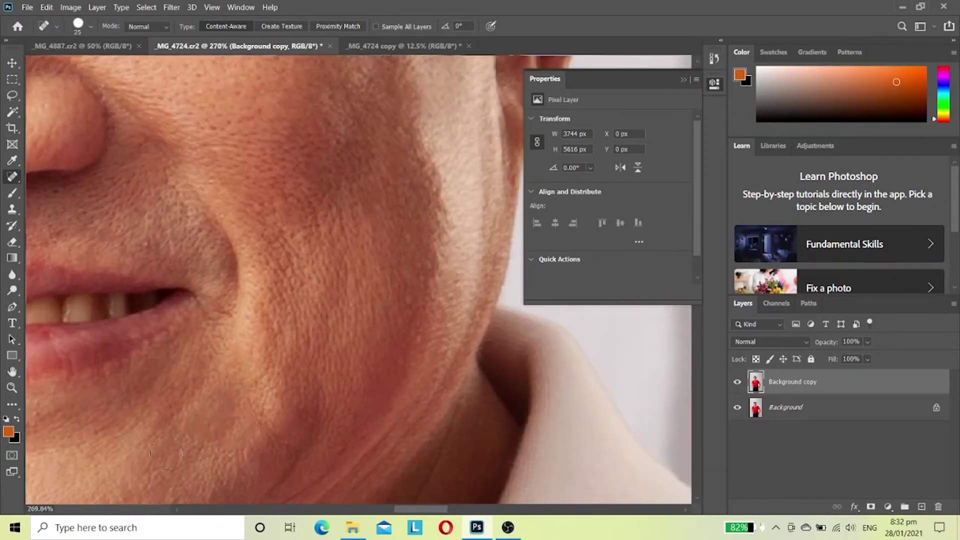
pyautogui.scroll(-3, 221, 403)
pyautogui.scroll(3, 236, 430)
# - Shrink the healing brush for fine detail and heal the small spots under the eyes
pyautogui.press('[')
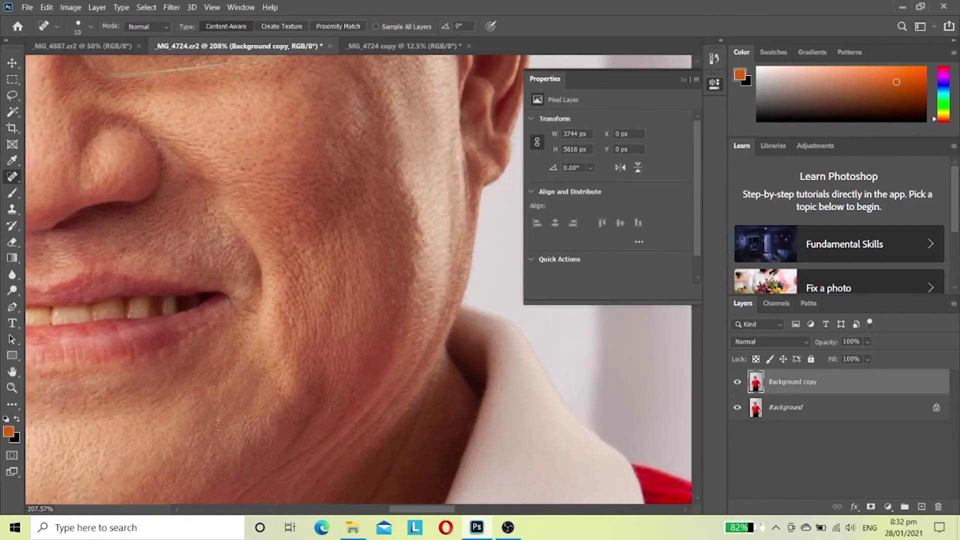
pyautogui.scroll(-3, 278, 413)
pyautogui.scroll(2, 261, 75)
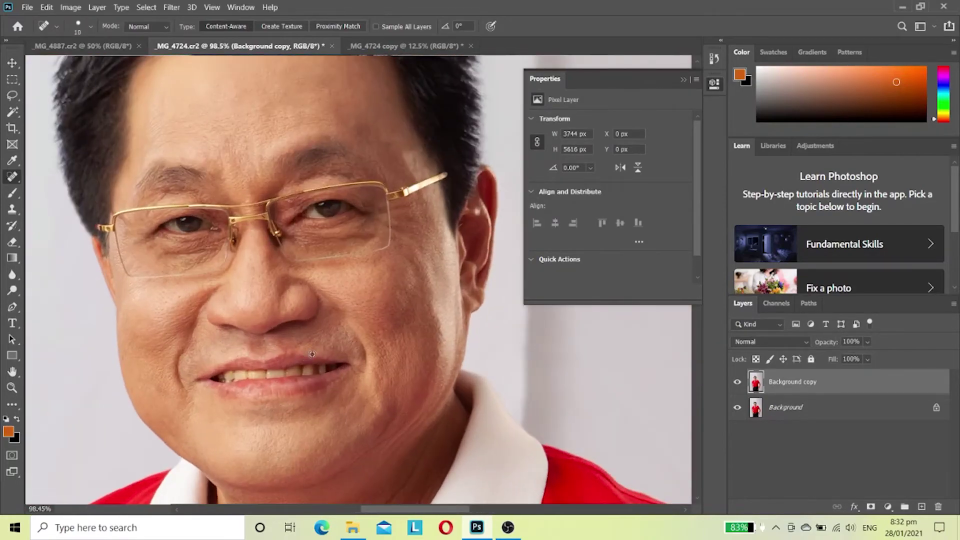
pyautogui.scroll(2, 261, 75)
pyautogui.scroll(3, 261, 75)
pyautogui.press('[')
pyautogui.press('[')
pyautogui.press('[')
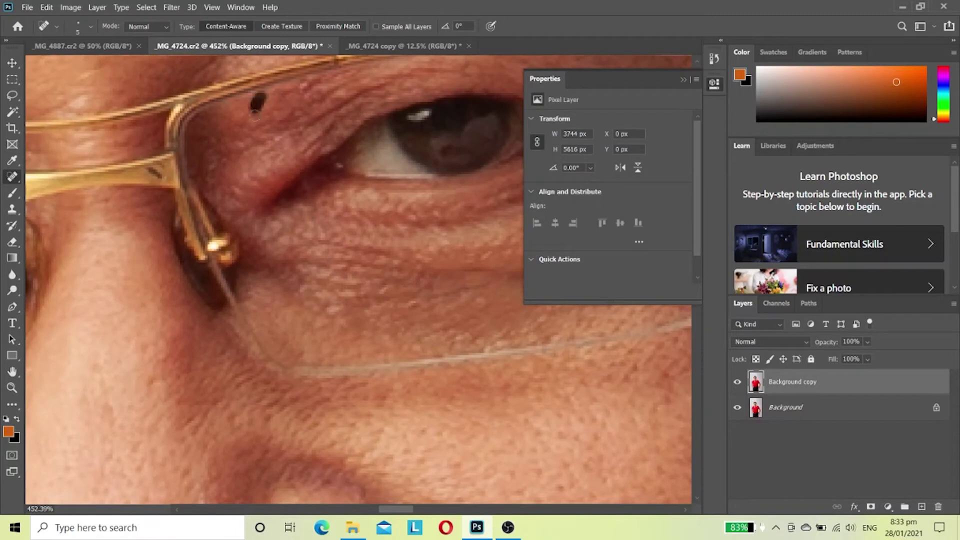
pyautogui.scroll(-3, 251, 174)
pyautogui.scroll(-1, 252, 175)
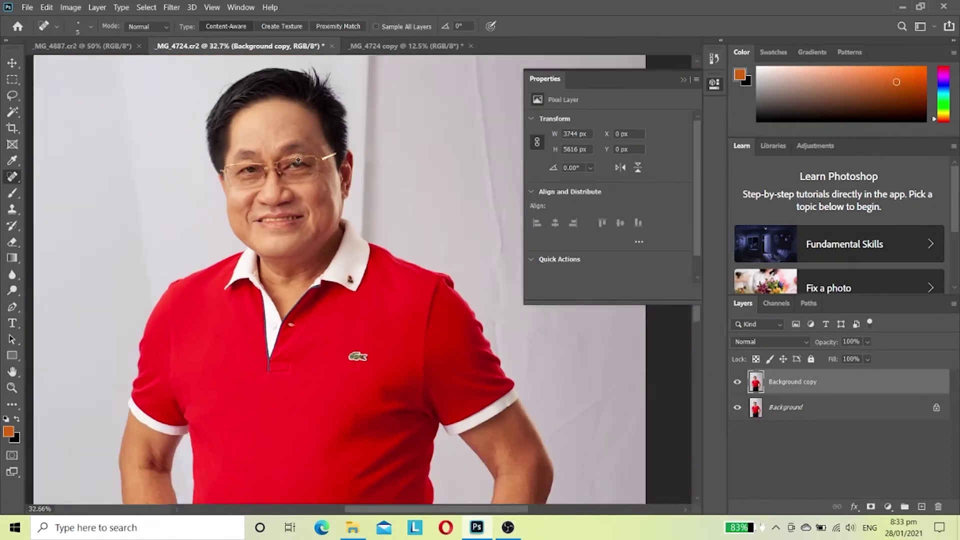
pyautogui.scroll(2, 255, 256)
pyautogui.scroll(1, 256, 255)
# - Attempt the Liquify filter and dismiss the out-of-memory error it raises
pyautogui.scroll(-2, 256, 255)
pyautogui.click(172, 7)
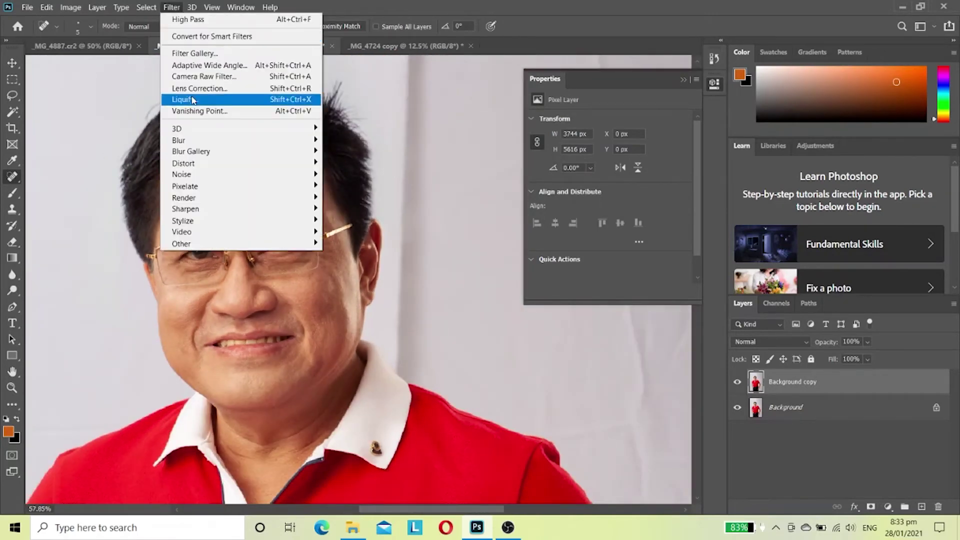
pyautogui.click(195, 157)
pyautogui.scroll(2, 320, 160)
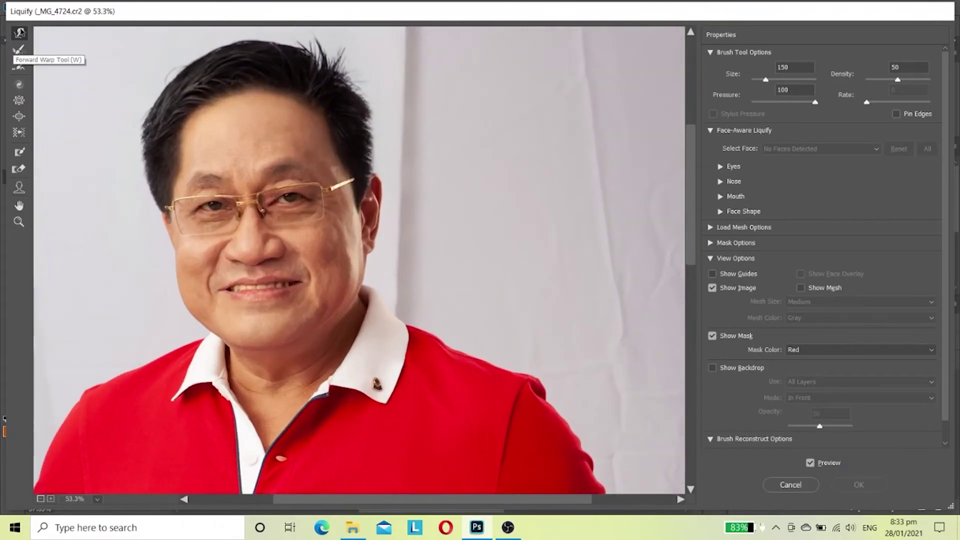
pyautogui.scroll(2, 321, 160)
pyautogui.click(538, 315)
pyautogui.scroll(-2, 350, 275)
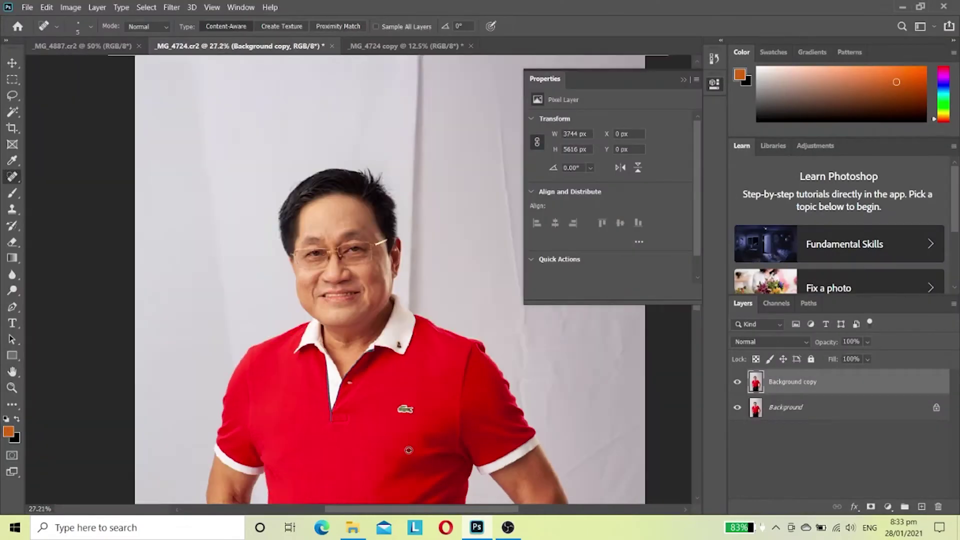
pyautogui.scroll(-2, 350, 275)
pyautogui.scroll(-1, 350, 275)
pyautogui.scroll(3, 403, 236)
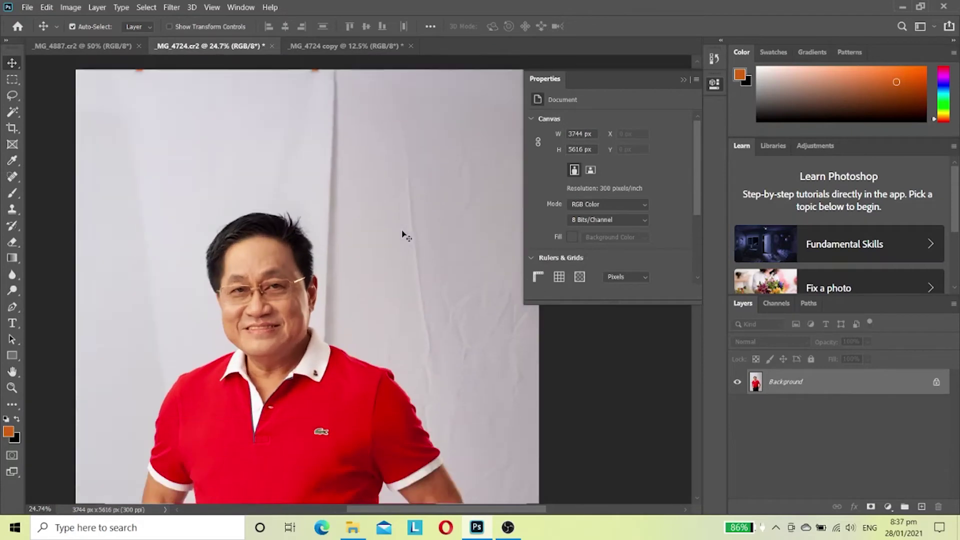
pyautogui.scroll(2, 403, 235)
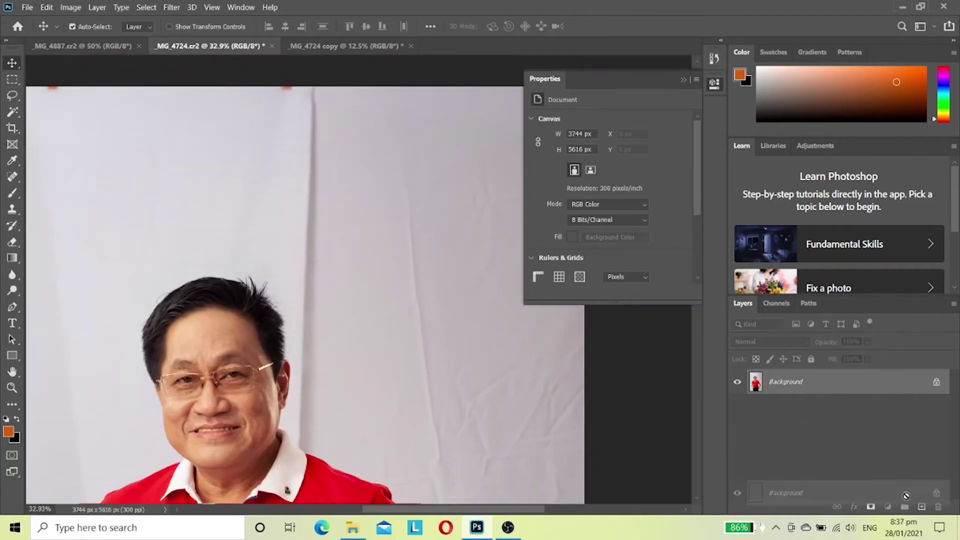
# - Duplicate the Background layer and spot-heal the backdrop crease above the head
pyautogui.hotkey('ctrl', 'j')
pyautogui.click(14, 181)
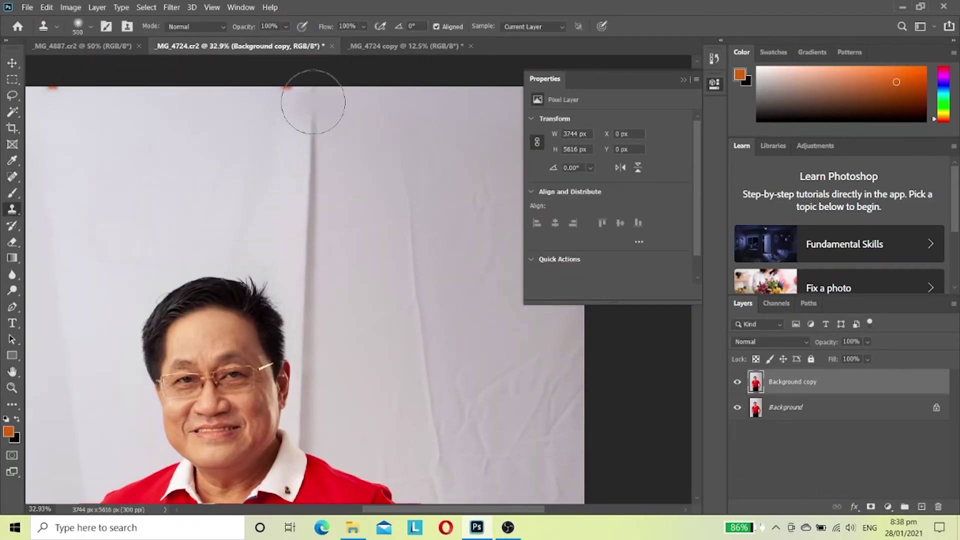
pyautogui.rightClick(15, 178)
pyautogui.click(61, 178)
pyautogui.moveTo(316, 103); pyautogui.dragTo(315, 336)
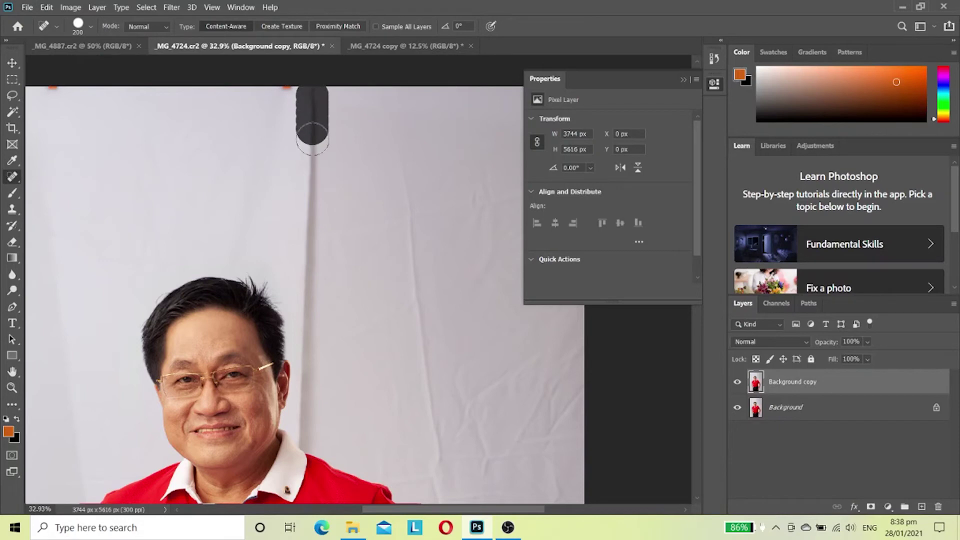
pyautogui.moveTo(318, 142); pyautogui.dragTo(320, 193)
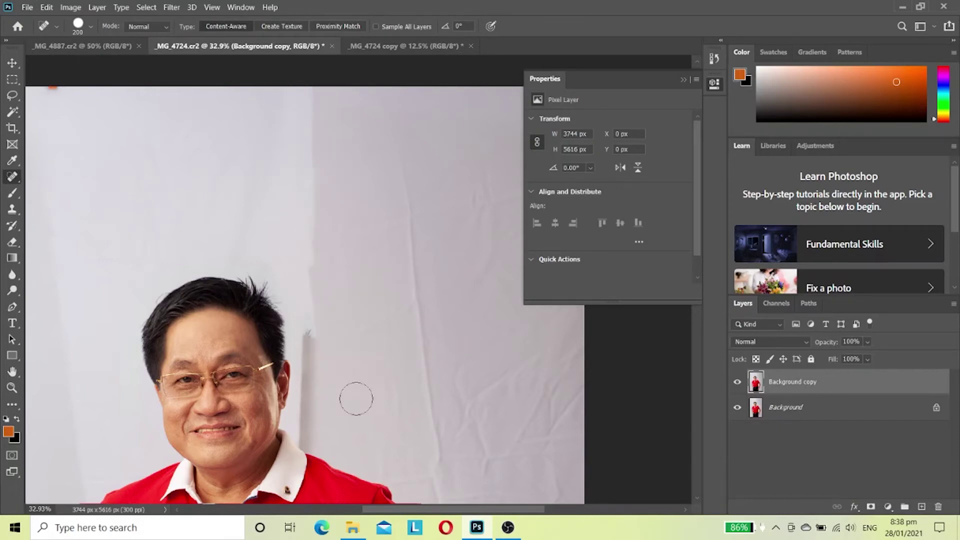
# - Adjust the healing brush size and heal the backdrop crease beside the head
pyautogui.scroll(5, 338, 380)
pyautogui.click(90, 26)
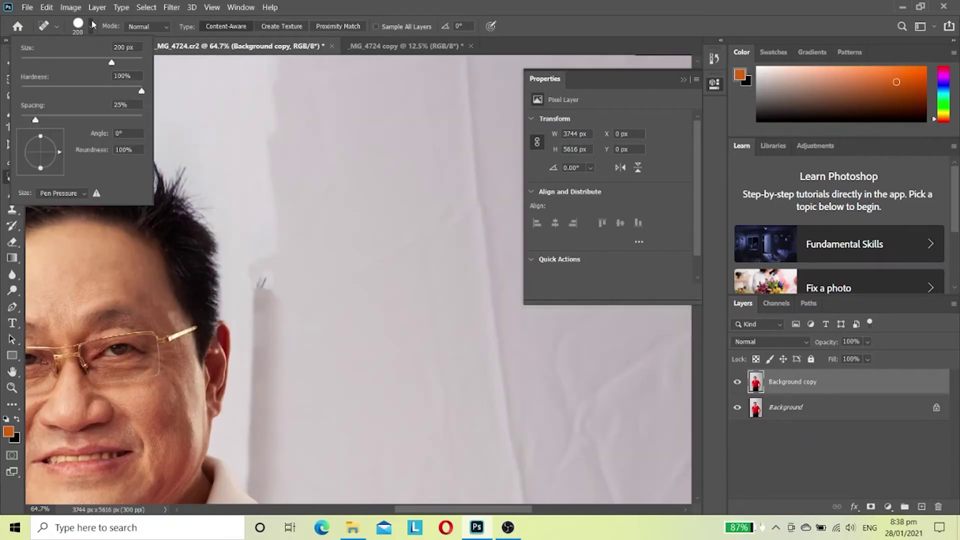
pyautogui.doubleClick(652, 7)
pyautogui.moveTo(274, 279); pyautogui.dragTo(314, 400)
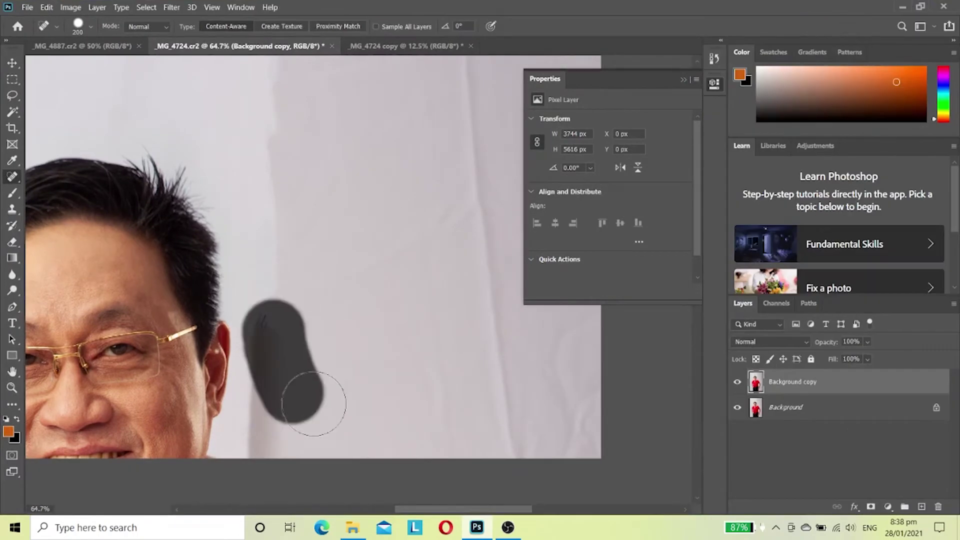
pyautogui.scroll(4, 304, 208)
pyautogui.scroll(1, 310, 250)
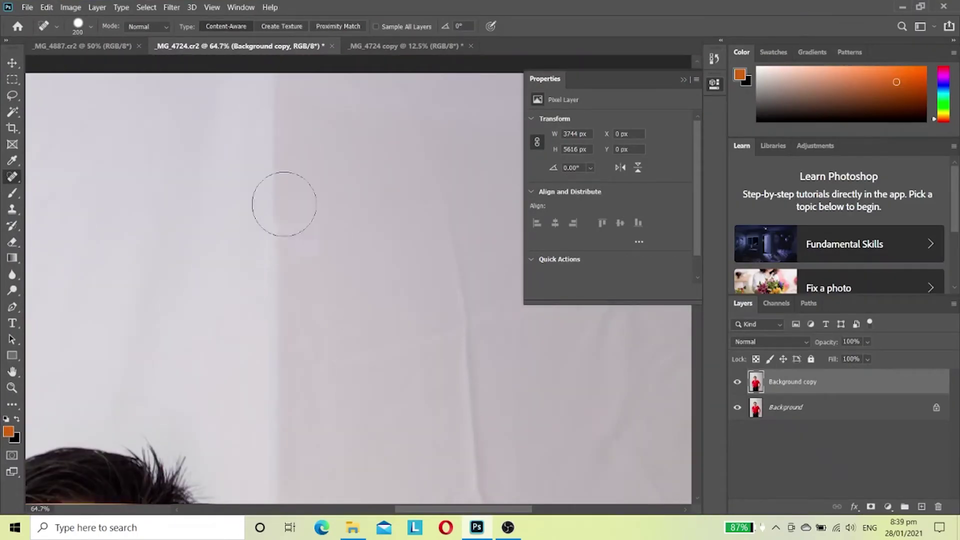
pyautogui.scroll(-1, 406, 370)
pyautogui.moveTo(463, 268); pyautogui.dragTo(478, 352)
pyautogui.scroll(-2, 415, 395)
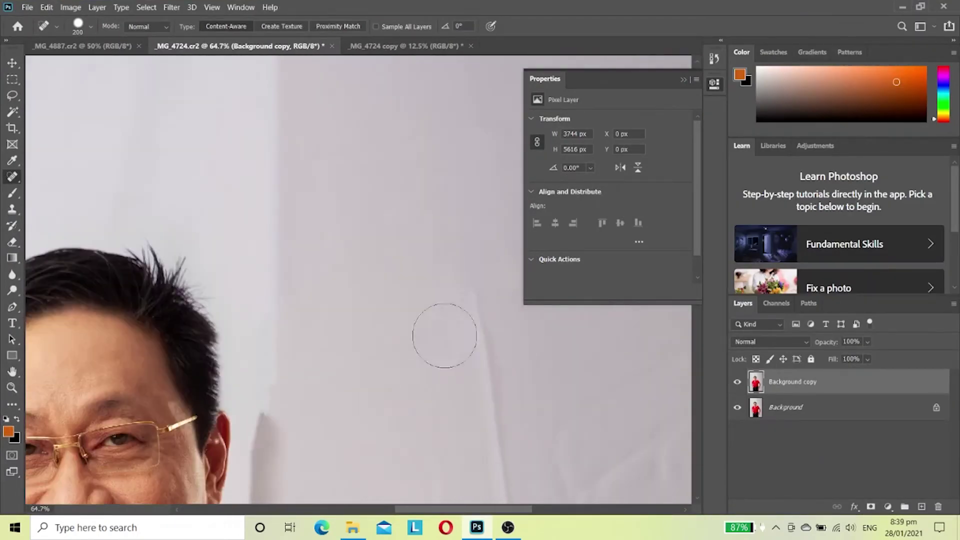
pyautogui.scroll(-2, 441, 350)
# - Sample clean backdrop with the Clone Stamp and paint out the shadow beside the ear
pyautogui.click(12, 209)
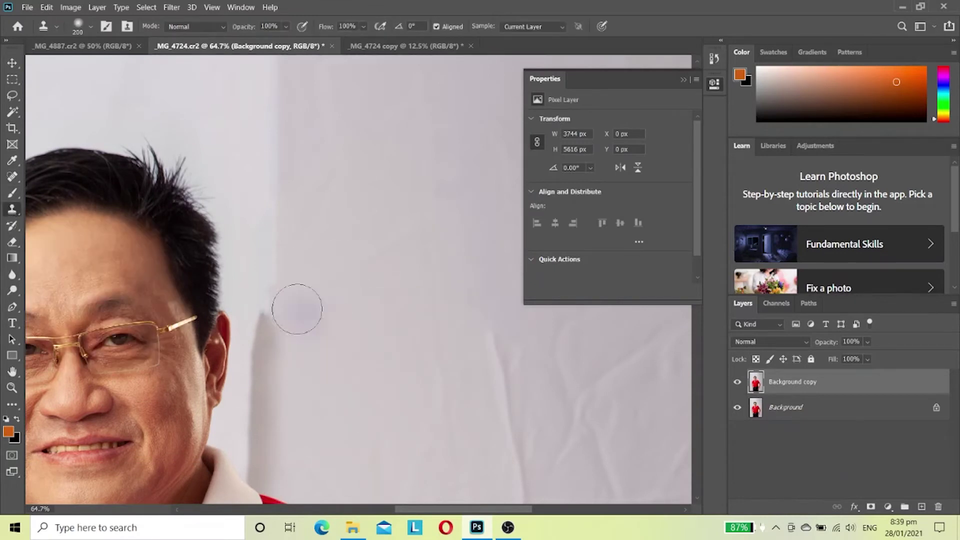
pyautogui.keyDown('alt'); pyautogui.click(341, 342); pyautogui.keyUp('alt')
pyautogui.moveTo(265, 310); pyautogui.dragTo(275, 466)
pyautogui.press('[')
pyautogui.press('[')
pyautogui.scroll(-2, 339, 402)
pyautogui.press('[')
pyautogui.press('[')
pyautogui.press('[')
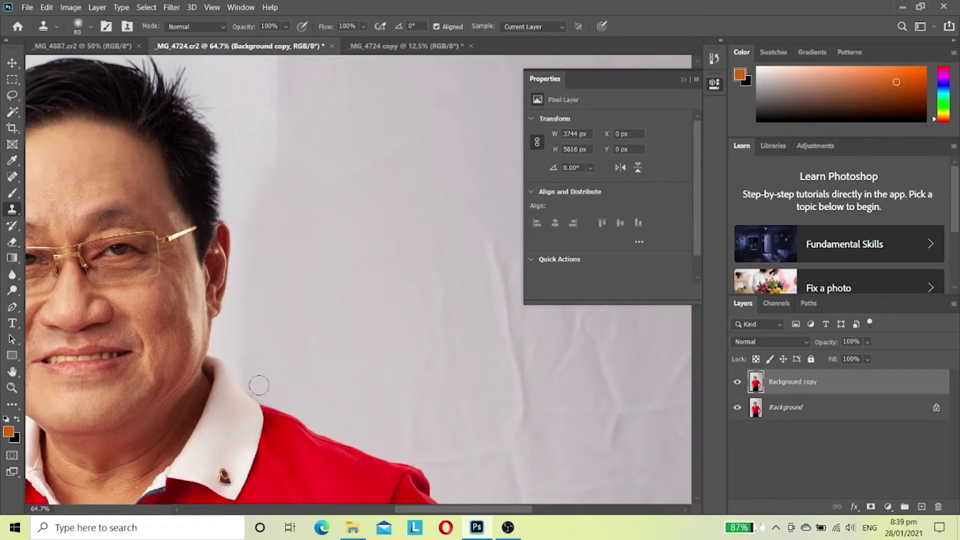
pyautogui.scroll(-3, 380, 354)
pyautogui.scroll(3, 378, 307)
pyautogui.press(']')
pyautogui.press(']')
pyautogui.press(']')
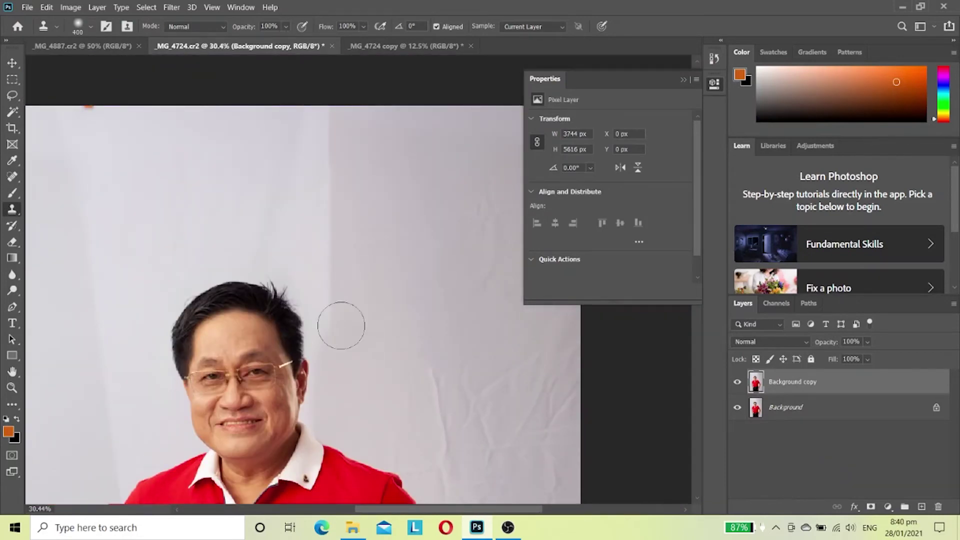
# - Clone over the upper backdrop and dismiss the clone source error
pyautogui.scroll(-2, 323, 110)
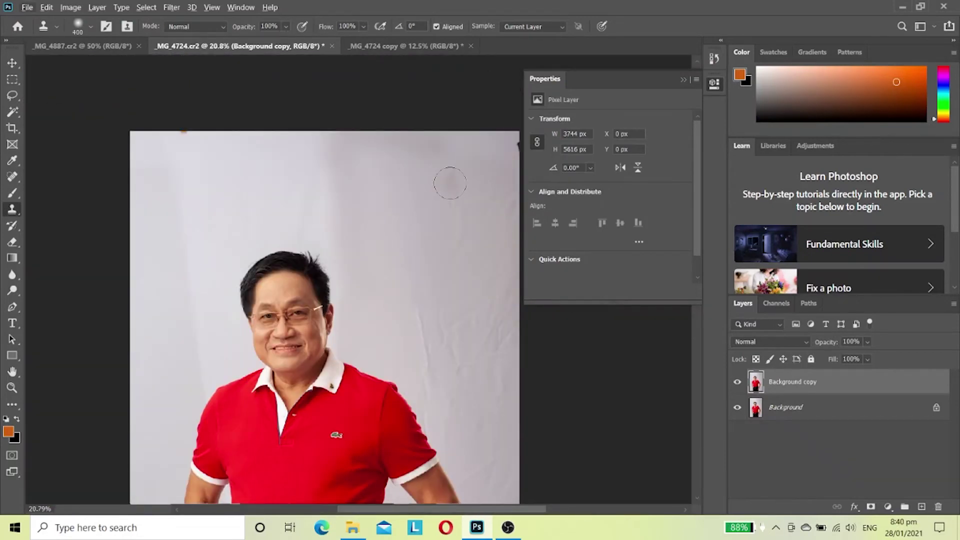
pyautogui.scroll(-1, 411, 210)
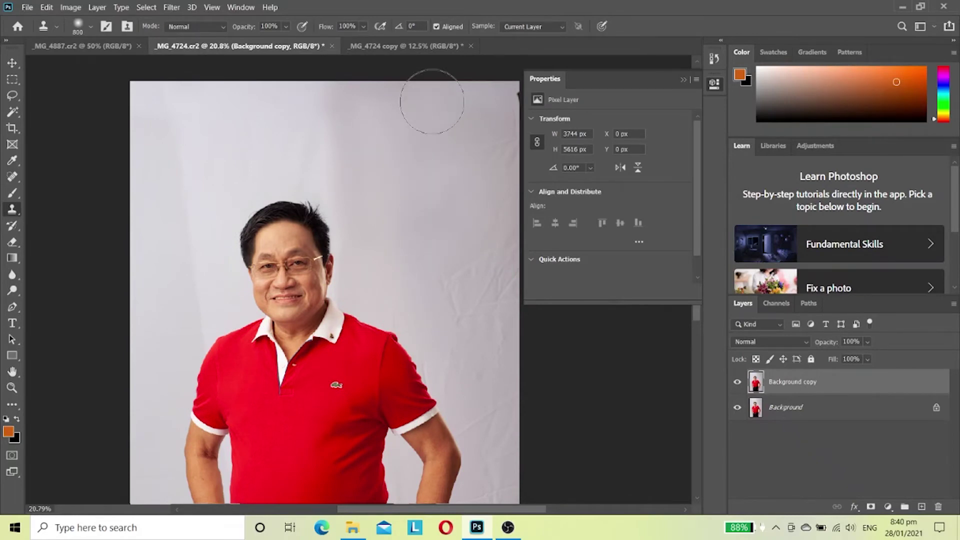
pyautogui.scroll(-3, 445, 230)
pyautogui.scroll(4, 463, 361)
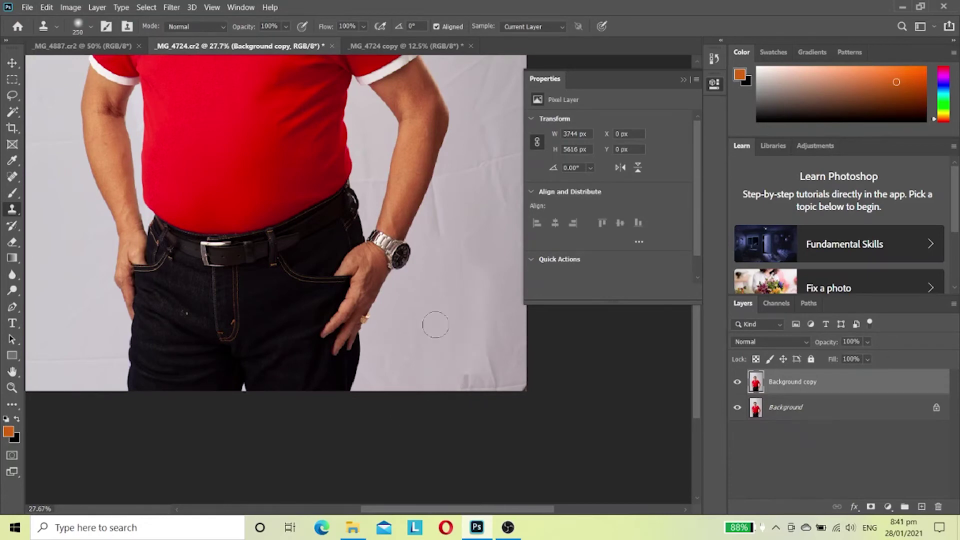
pyautogui.scroll(1, 490, 395)
pyautogui.scroll(1, 507, 411)
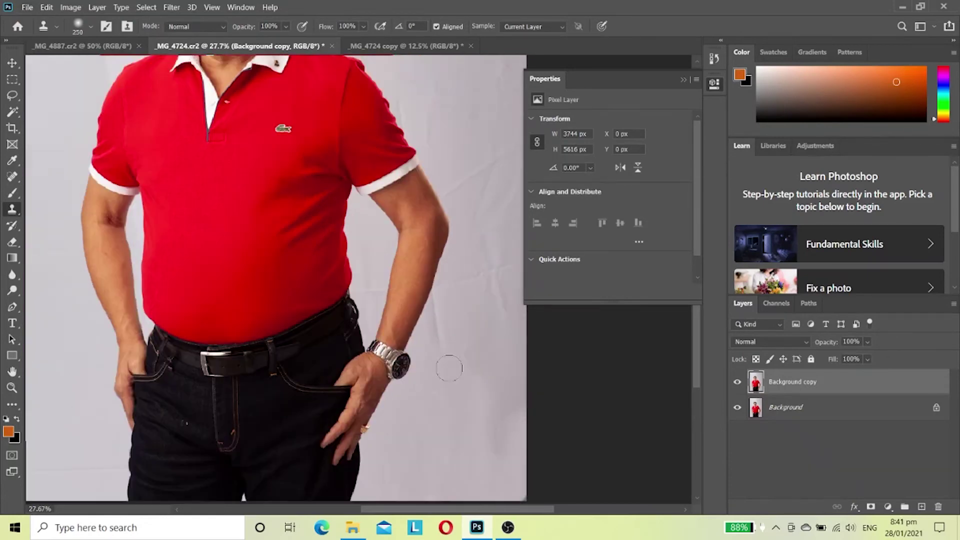
pyautogui.scroll(6, 450, 364)
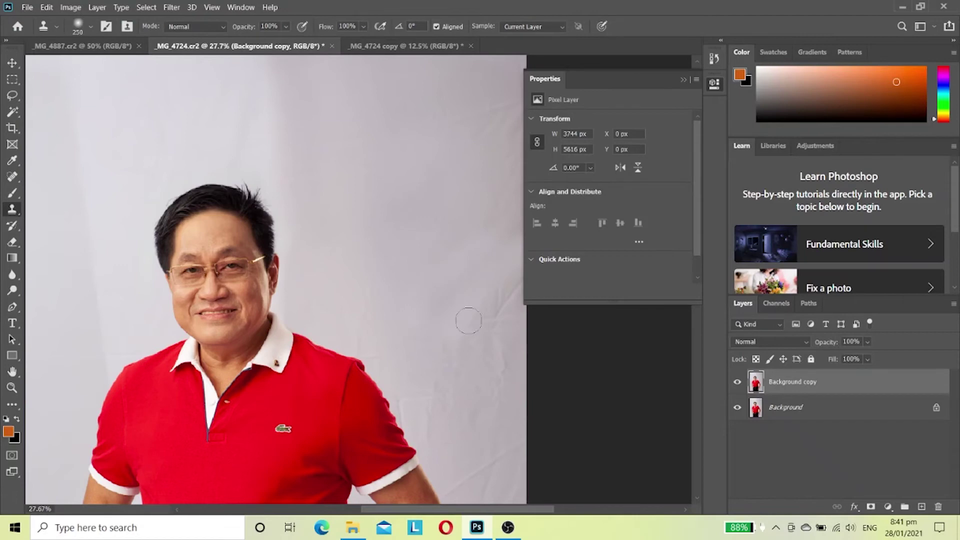
pyautogui.scroll(-2, 469, 309)
pyautogui.scroll(-1, 350, 236)
pyautogui.click(278, 180)
pyautogui.click(490, 206)
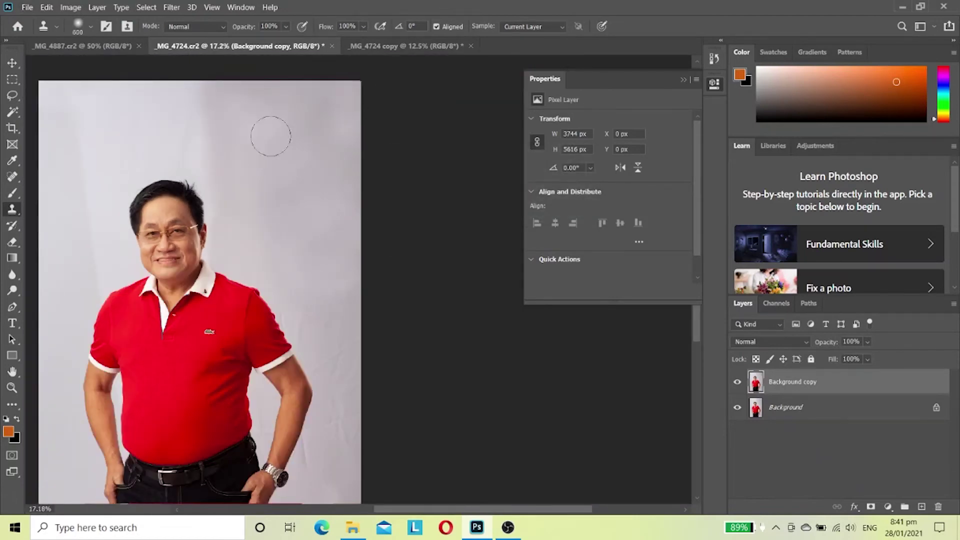
# - Undo the bad clone stroke and clone over the dark band above the head
pyautogui.scroll(1, 375, 150)
pyautogui.scroll(1, 368, 140)
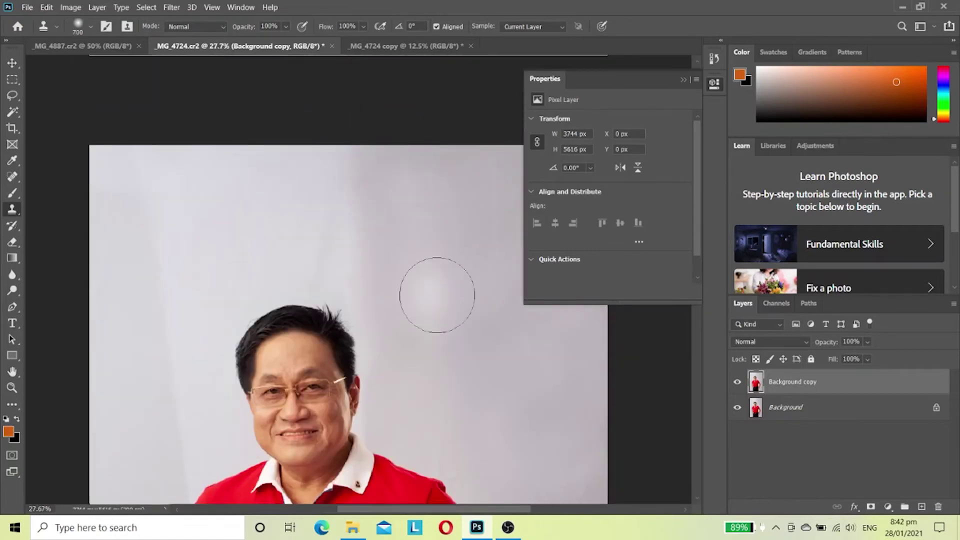
pyautogui.scroll(-3, 415, 253)
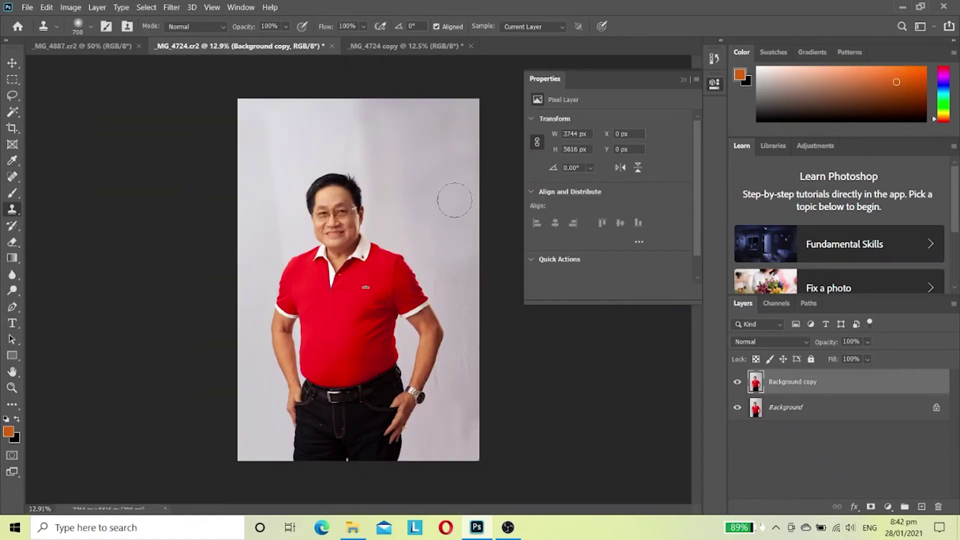
pyautogui.scroll(2, 444, 203)
pyautogui.click(47, 7)
pyautogui.click(80, 19)
pyautogui.scroll(-2, 410, 260)
pyautogui.scroll(1, 316, 244)
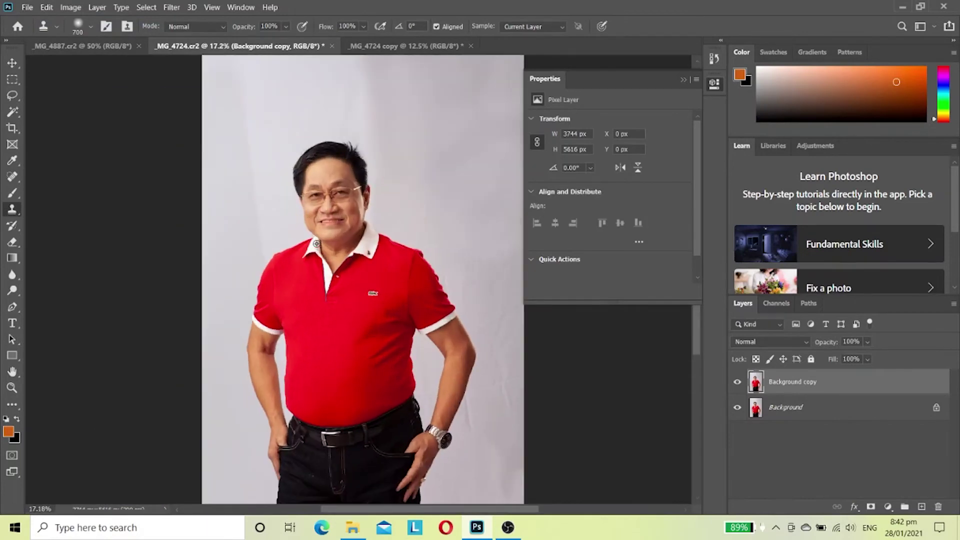
pyautogui.scroll(4, 416, 160)
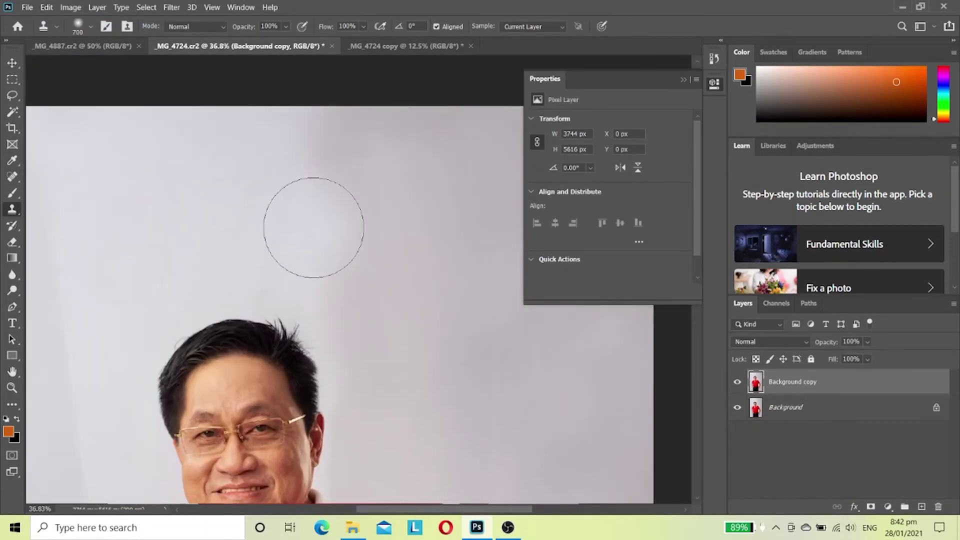
pyautogui.moveTo(314, 231); pyautogui.dragTo(308, 157)
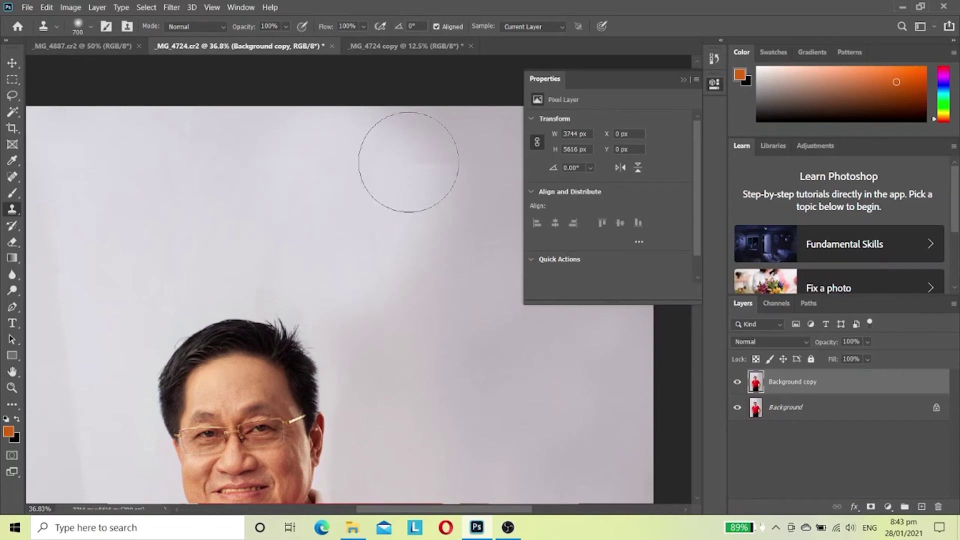
# - Inspect the backdrop and, after a memory warning with the oversized brush, shrink it to 700
pyautogui.scroll(-4, 212, 160)
pyautogui.scroll(-2, 212, 160)
pyautogui.scroll(-2, 350, 251)
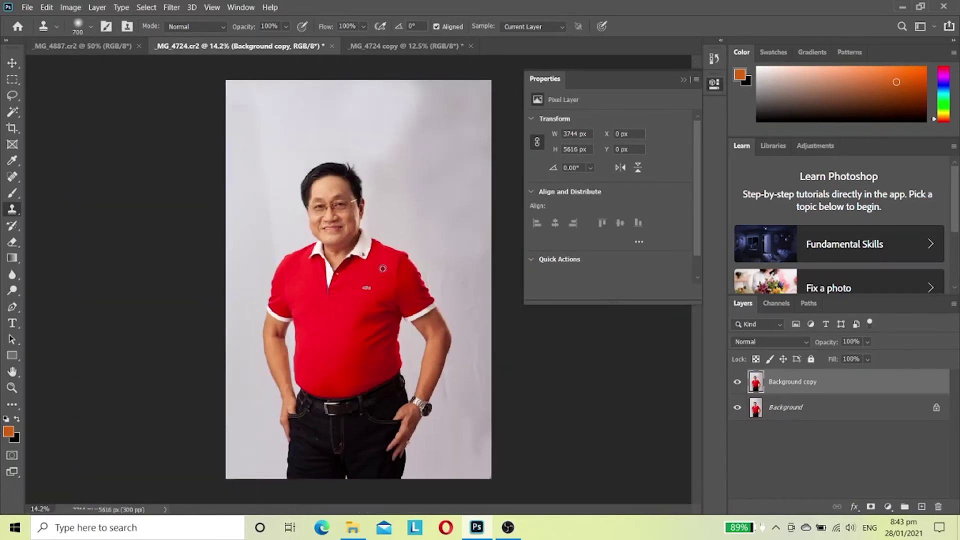
pyautogui.scroll(4, 460, 436)
pyautogui.scroll(2, 440, 360)
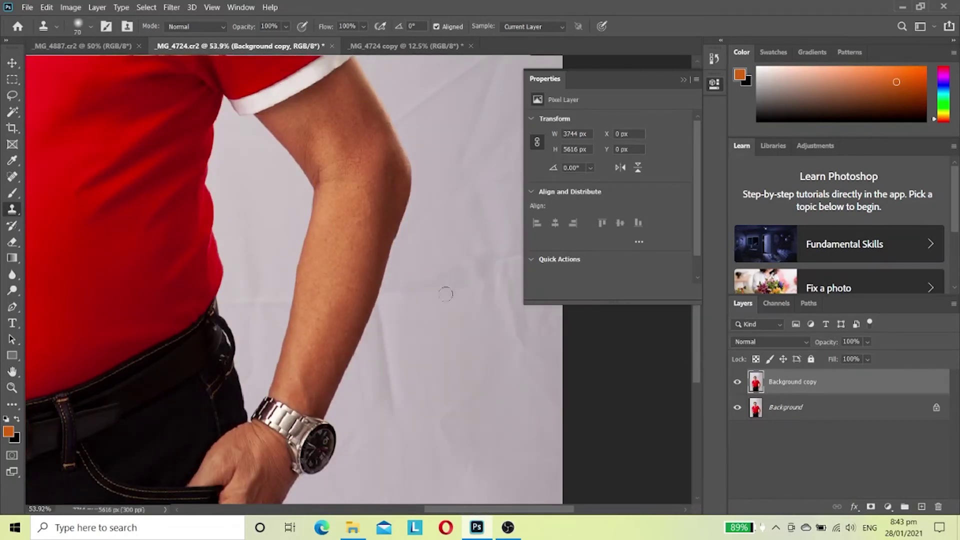
pyautogui.scroll(2, 452, 424)
pyautogui.scroll(2, 467, 386)
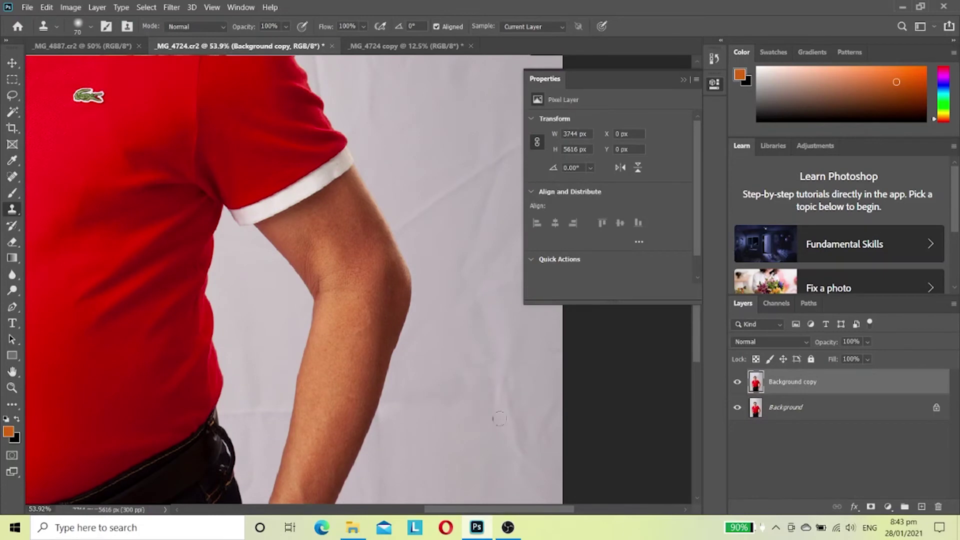
pyautogui.scroll(4, 475, 446)
pyautogui.scroll(2, 416, 442)
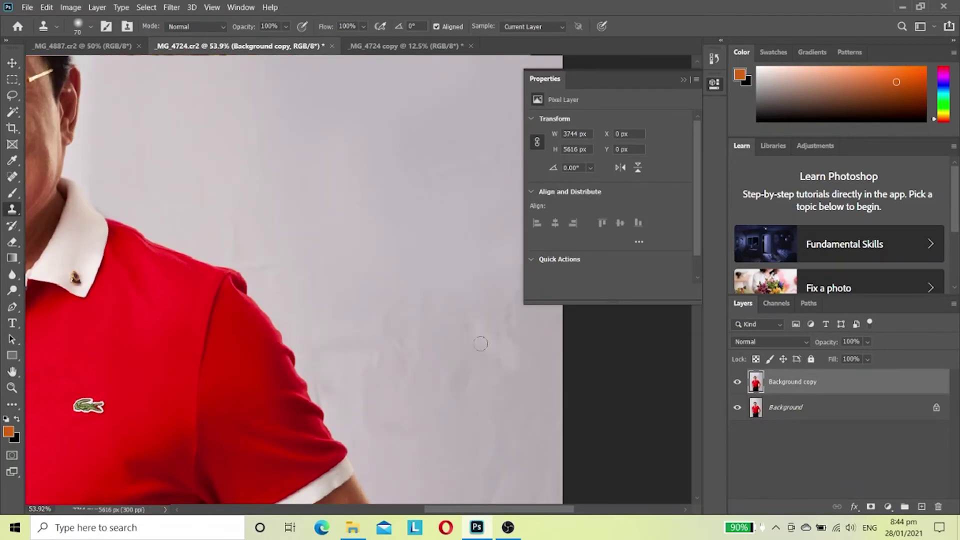
pyautogui.scroll(1, 481, 344)
pyautogui.scroll(-2, 467, 360)
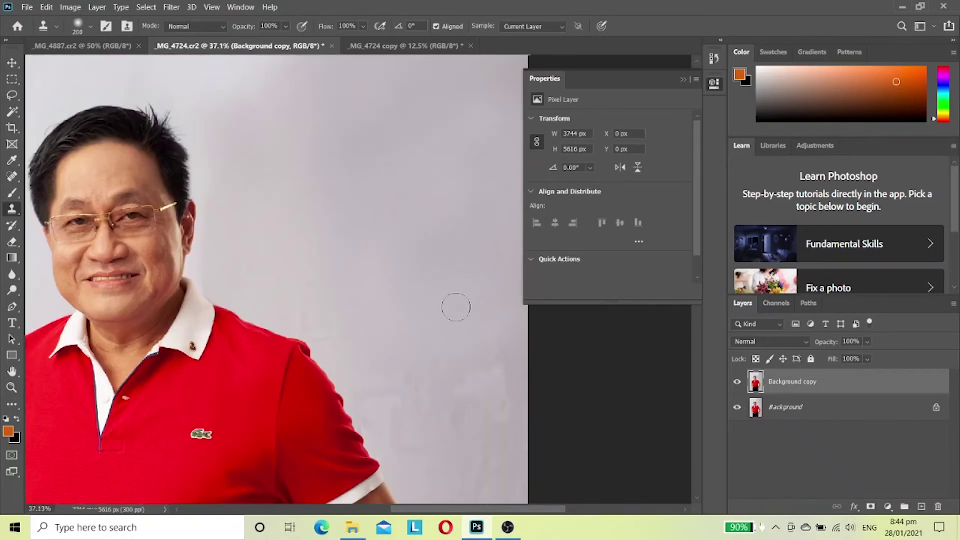
pyautogui.scroll(1, 462, 382)
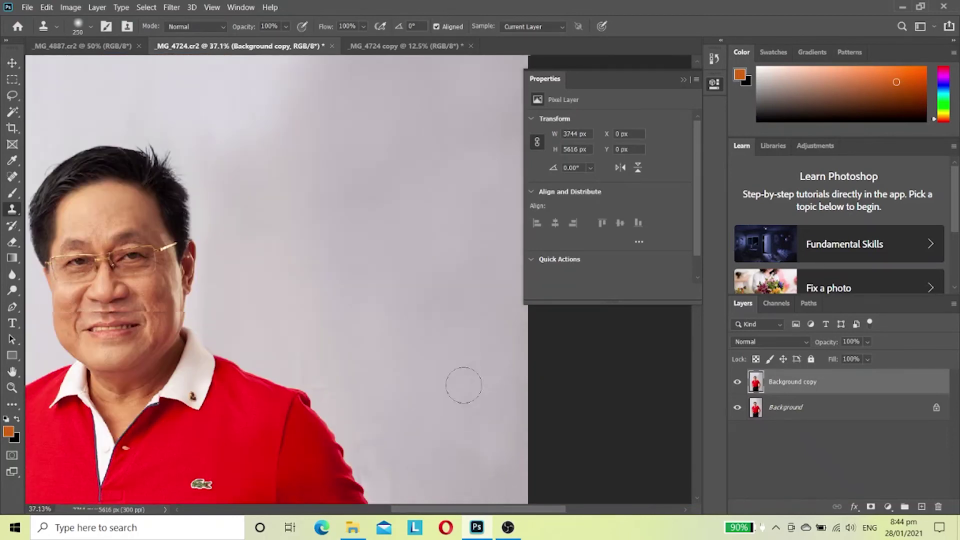
pyautogui.scroll(-3, 455, 382)
pyautogui.scroll(1, 309, 168)
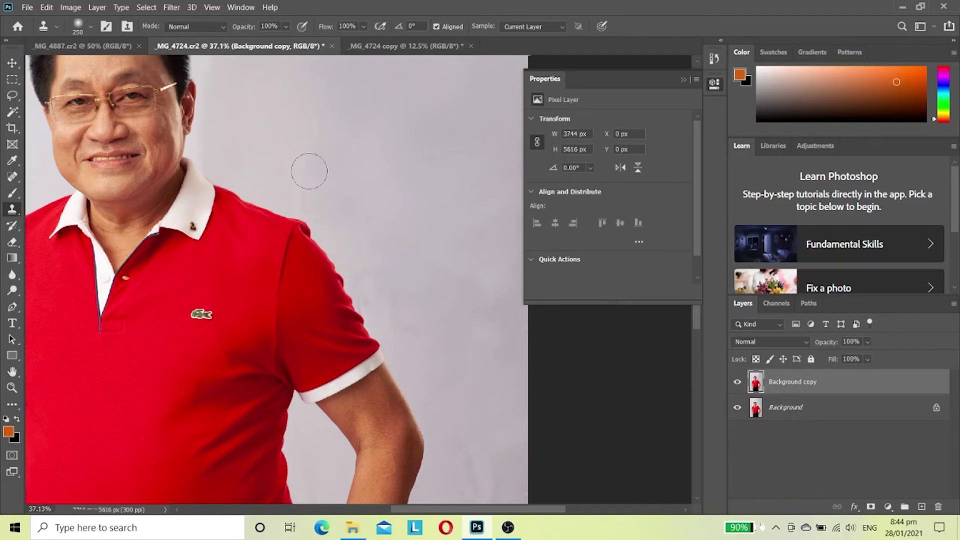
pyautogui.scroll(-2, 449, 225)
pyautogui.scroll(-2, 420, 229)
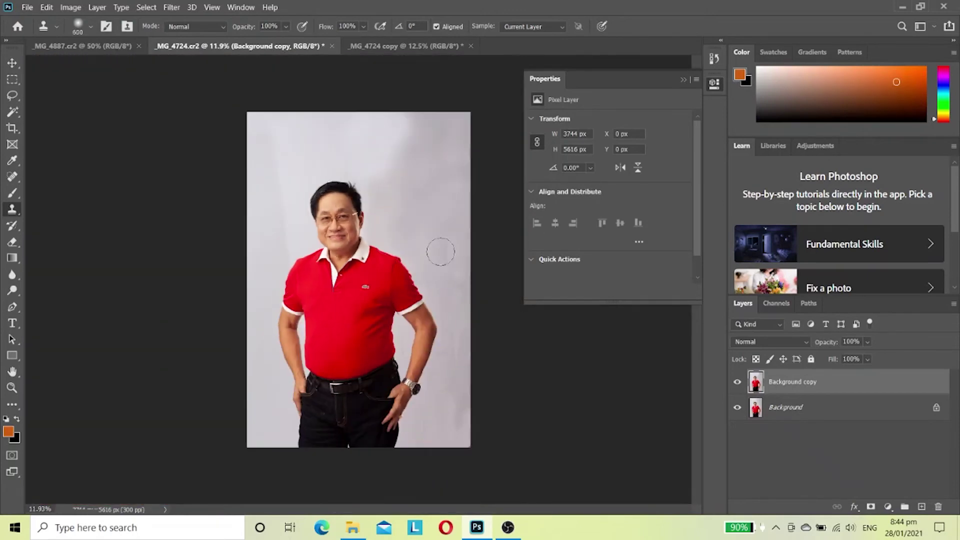
pyautogui.scroll(1, 430, 145)
pyautogui.scroll(2, 270, 160)
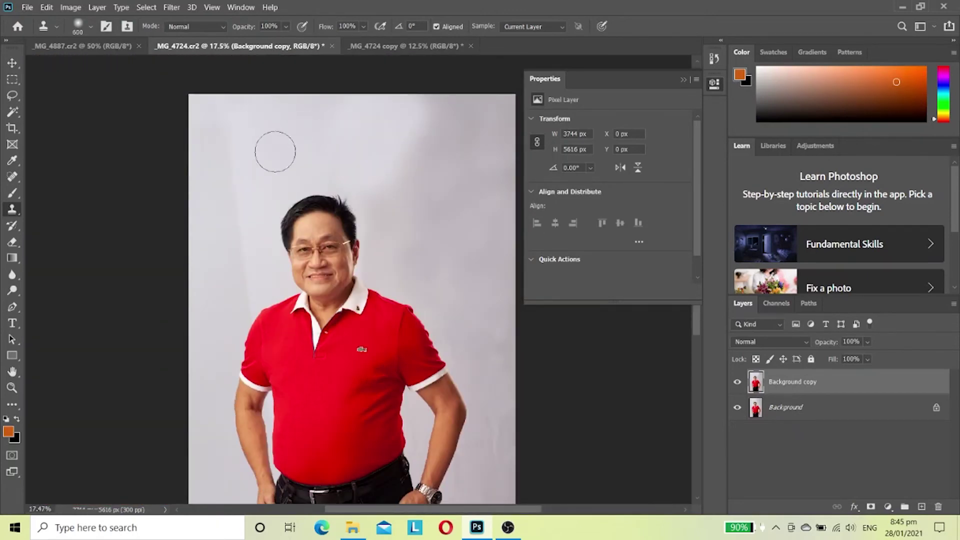
pyautogui.scroll(-1, 295, 142)
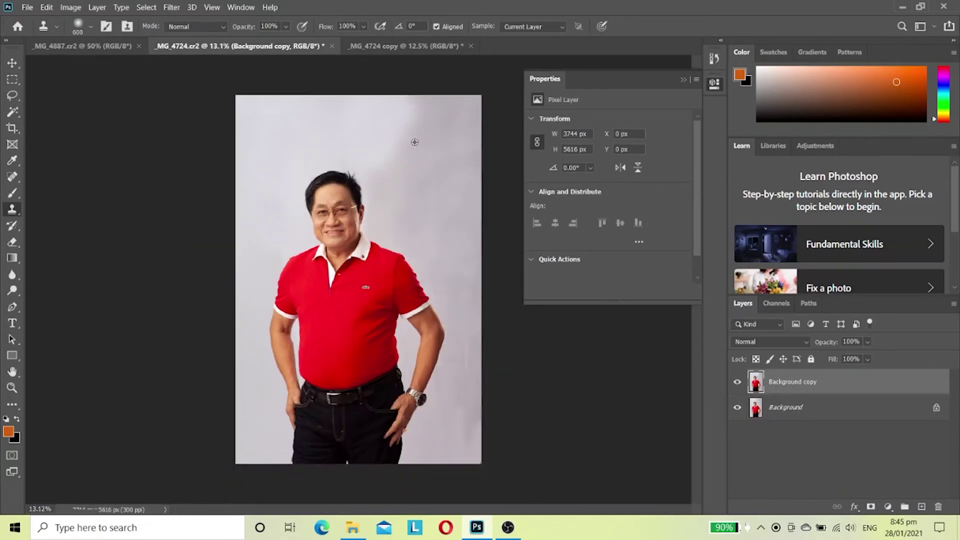
pyautogui.scroll(2, 386, 133)
pyautogui.scroll(1, 450, 206)
pyautogui.click(449, 233)
pyautogui.click(489, 205)
pyautogui.press('[')
pyautogui.press('[')
pyautogui.press('[')
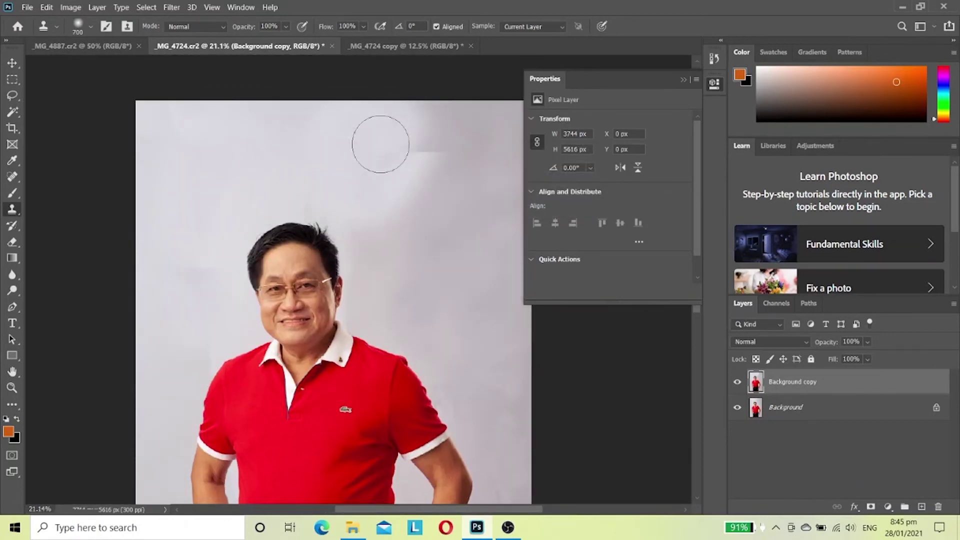
# - Lighten the diagonal shadows above and to the right of the head with the Clone Stamp
pyautogui.moveTo(343, 150); pyautogui.dragTo(512, 111)
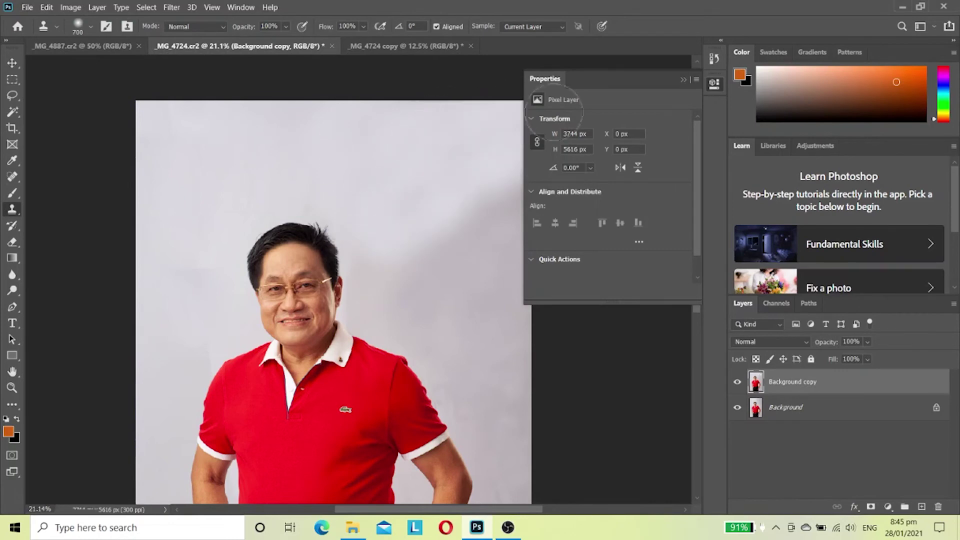
pyautogui.scroll(1, 373, 165)
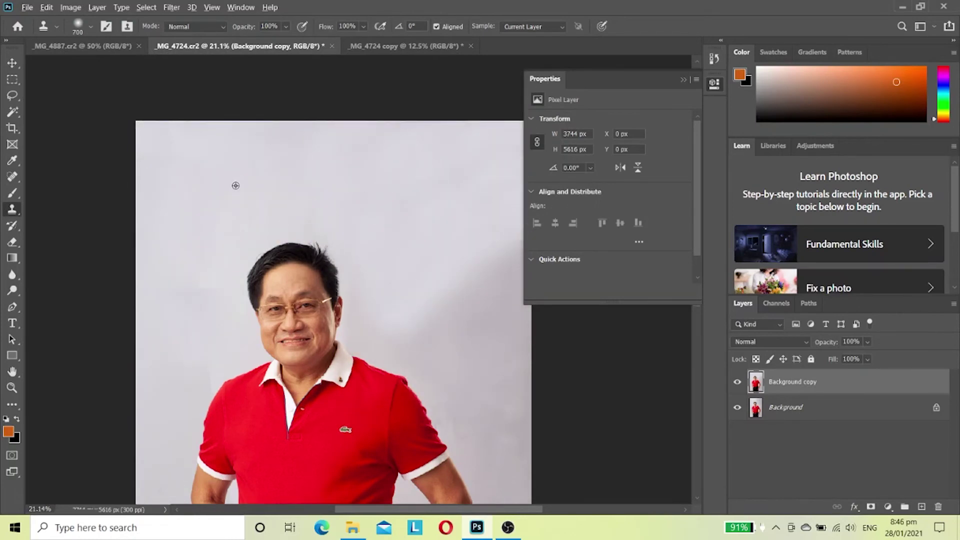
pyautogui.scroll(-2, 238, 182)
pyautogui.scroll(3, 345, 280)
pyautogui.moveTo(306, 316); pyautogui.dragTo(390, 262)
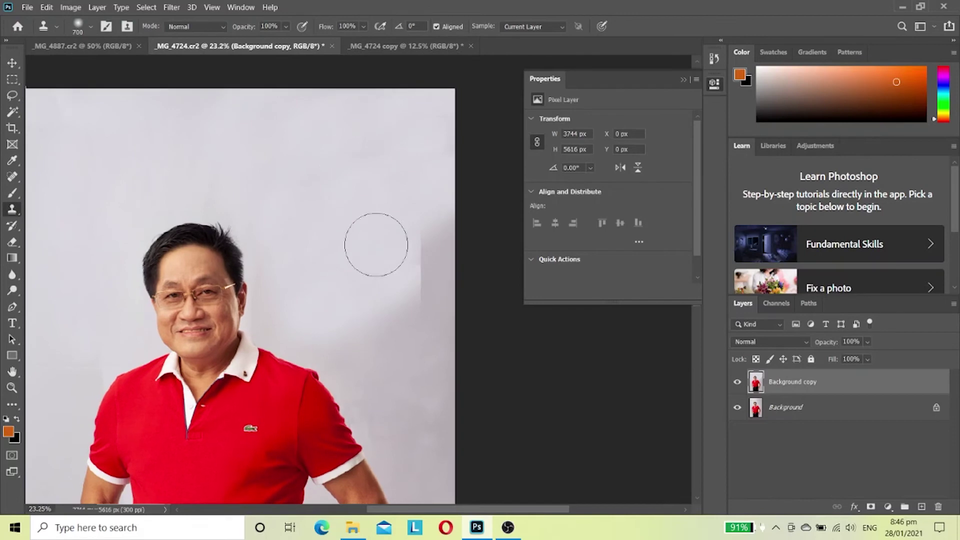
# - Paint over the dark strip at the backdrop's right edge to even it out
pyautogui.moveTo(421, 300); pyautogui.dragTo(430, 215)
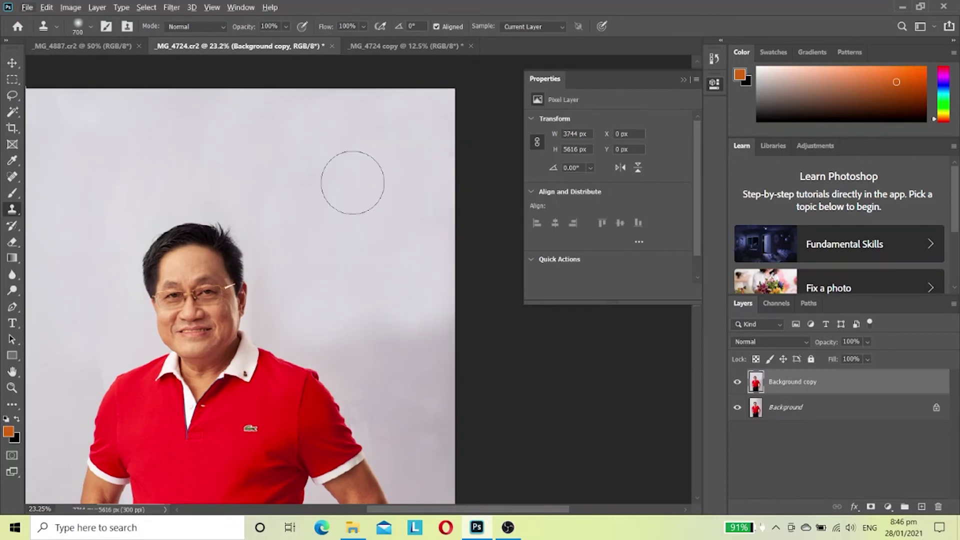
pyautogui.scroll(-2, 382, 199)
pyautogui.scroll(1, 465, 248)
pyautogui.scroll(2, 465, 249)
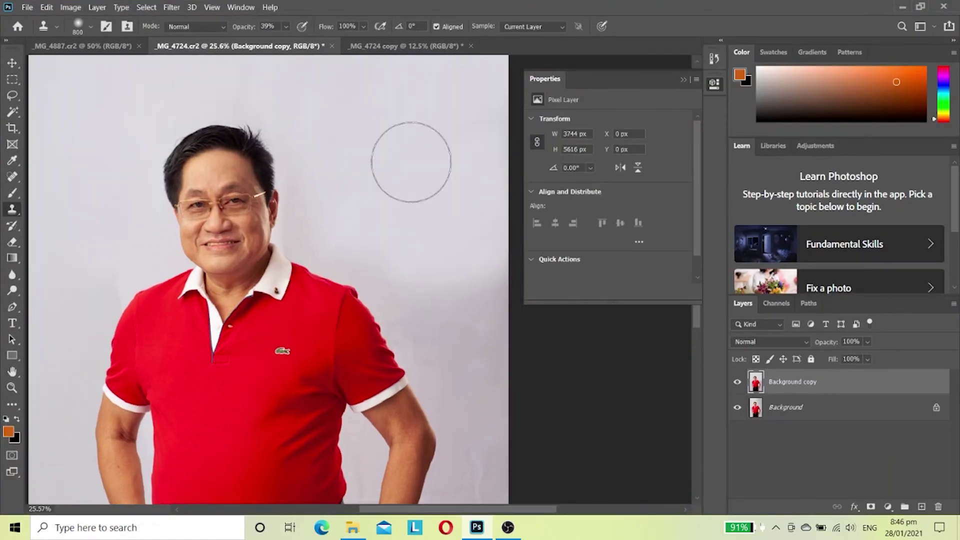
pyautogui.moveTo(416, 225)
pyautogui.mouseDown()
pyautogui.moveTo(470, 314)
pyautogui.moveTo(426, 310)
pyautogui.mouseUp()
pyautogui.keyDown('alt'); pyautogui.scroll(-2, 407, 135); pyautogui.keyUp('alt')
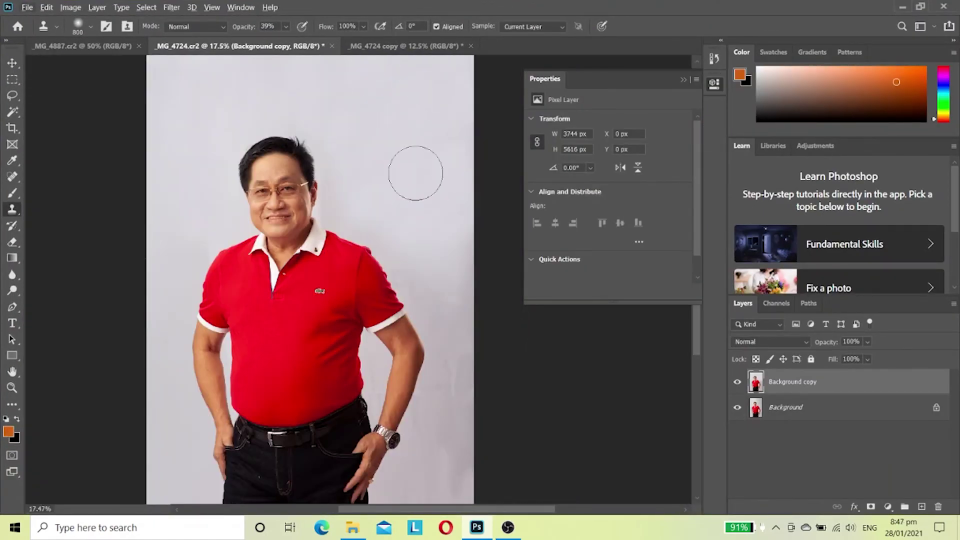
pyautogui.scroll(2, 230, 110)
pyautogui.scroll(-2, 422, 227)
pyautogui.keyDown('alt'); pyautogui.scroll(3, 422, 245); pyautogui.keyUp('alt')
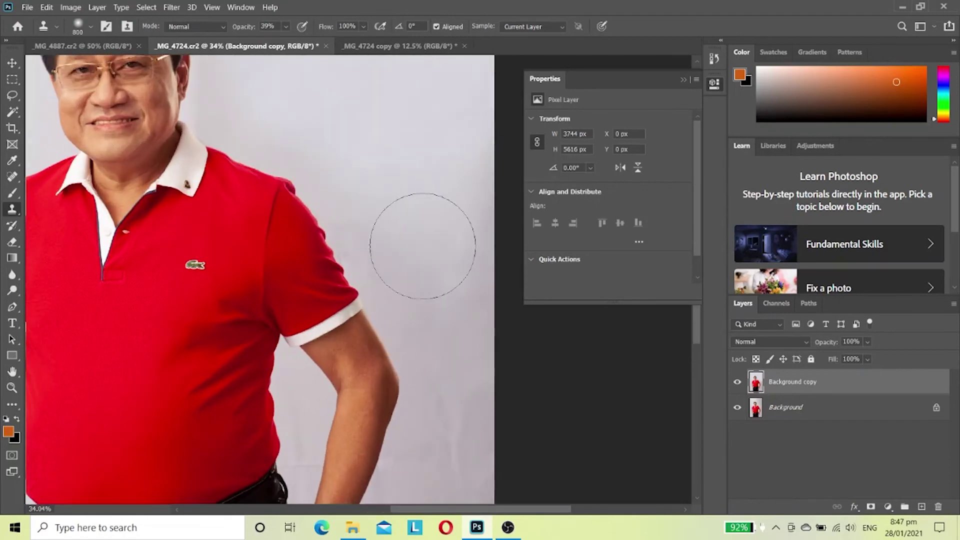
pyautogui.keyDown('alt'); pyautogui.scroll(-2, 477, 176); pyautogui.keyUp('alt')
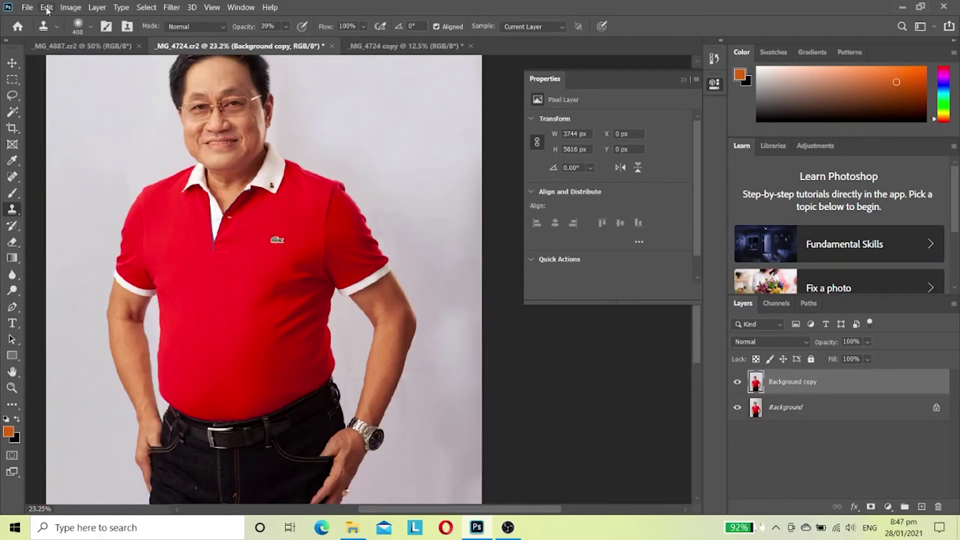
pyautogui.keyDown('alt'); pyautogui.scroll(-3, 379, 216); pyautogui.keyUp('alt')
# - Flatten the image to one Background layer and duplicate it with Ctrl+J
pyautogui.click(97, 7)
pyautogui.click(118, 452)
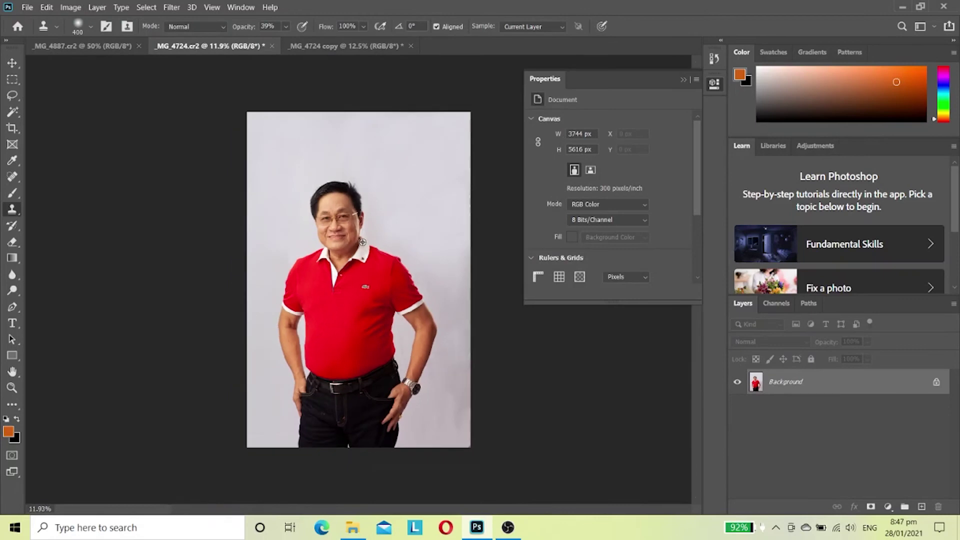
pyautogui.keyDown('alt'); pyautogui.scroll(4, 363, 242); pyautogui.keyUp('alt')
pyautogui.keyDown('alt'); pyautogui.scroll(4, 362, 242); pyautogui.keyUp('alt')
pyautogui.hotkey('ctrl', 'j')
# - Apply High Pass to the duplicate and blend it as Linear Light at 65% fill
pyautogui.click(171, 7)
pyautogui.moveTo(181, 243)
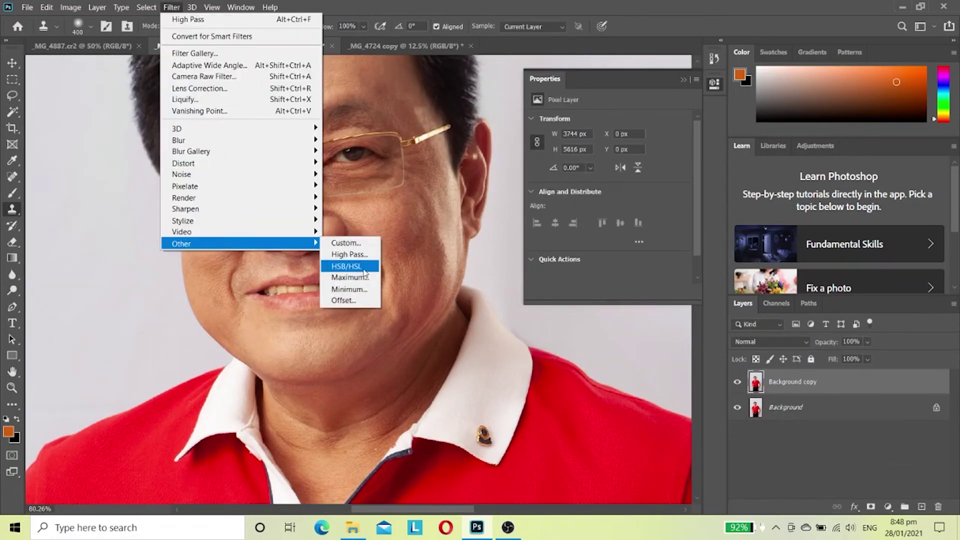
pyautogui.click(349, 254)
pyautogui.click(545, 112)
pyautogui.click(770, 342)
pyautogui.click(770, 455)
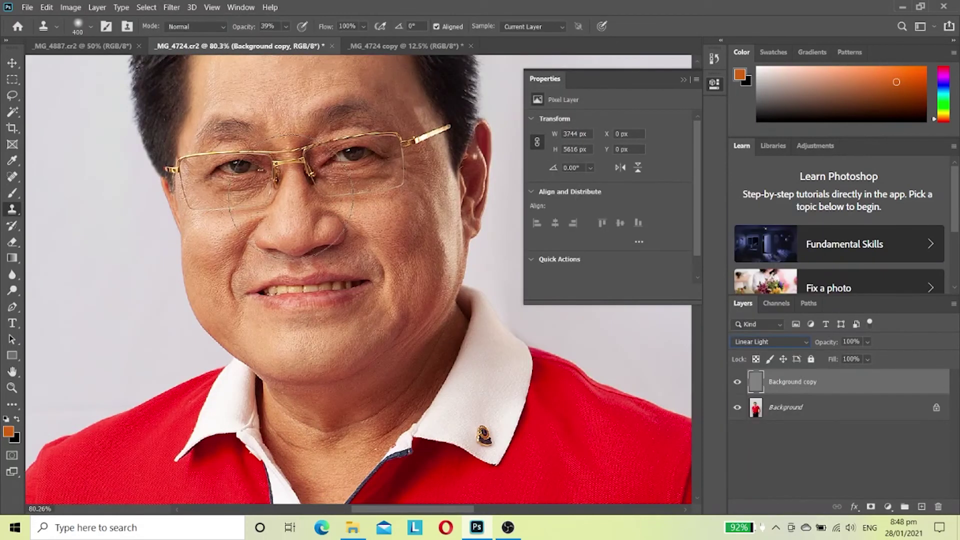
pyautogui.press('v')
pyautogui.keyDown('alt'); pyautogui.scroll(2, 375, 315); pyautogui.keyUp('alt')
pyautogui.click(868, 359)
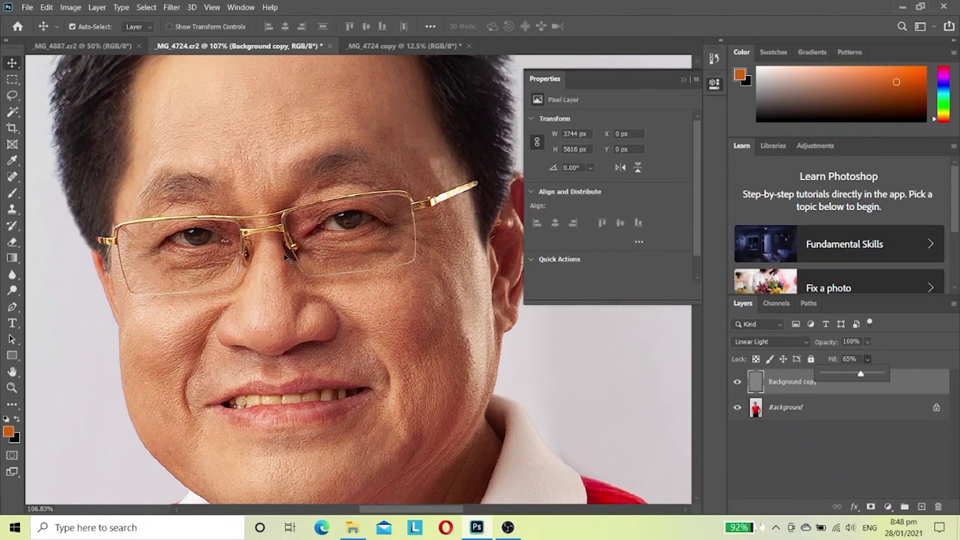
pyautogui.keyDown('alt'); pyautogui.scroll(-5, 234, 265); pyautogui.keyUp('alt')
# - Flatten the sharpened image and flip between it and the _MG_4724 copy to compare
pyautogui.click(97, 7)
pyautogui.click(115, 452)
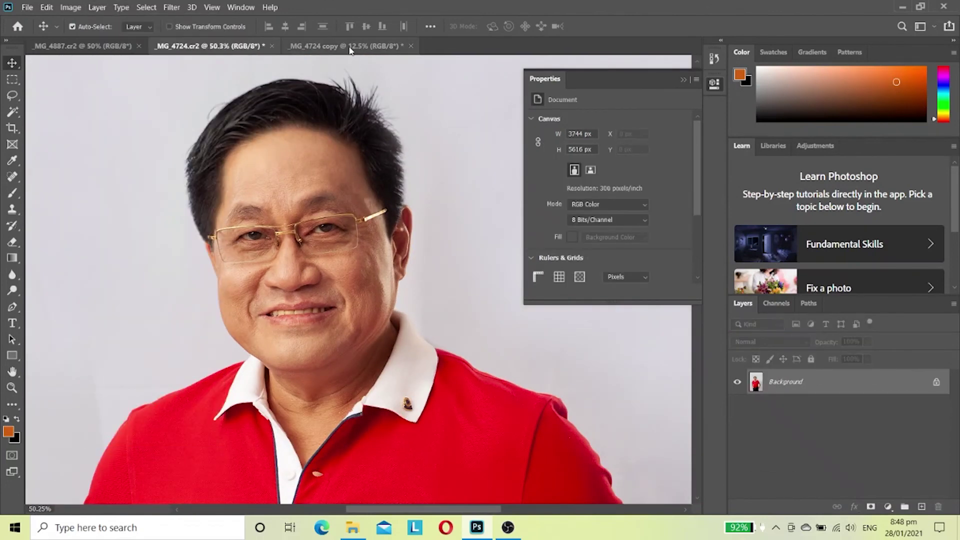
pyautogui.click(345, 45)
pyautogui.click(199, 45)
pyautogui.click(345, 46)
pyautogui.click(215, 46)
pyautogui.click(287, 46)
pyautogui.click(230, 45)
pyautogui.click(341, 45)
# - Bring the finished _MG_4724.cr2 document back to the front
pyautogui.click(237, 45)
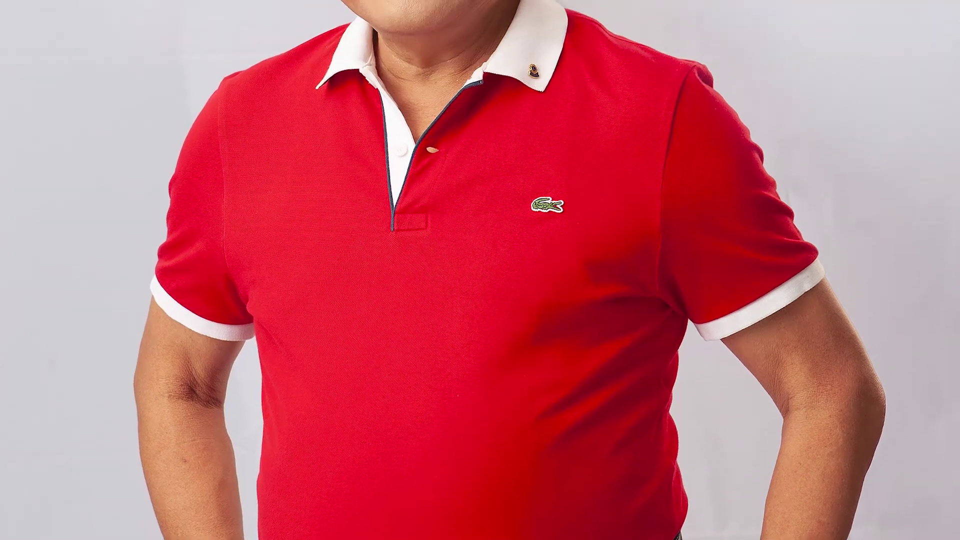